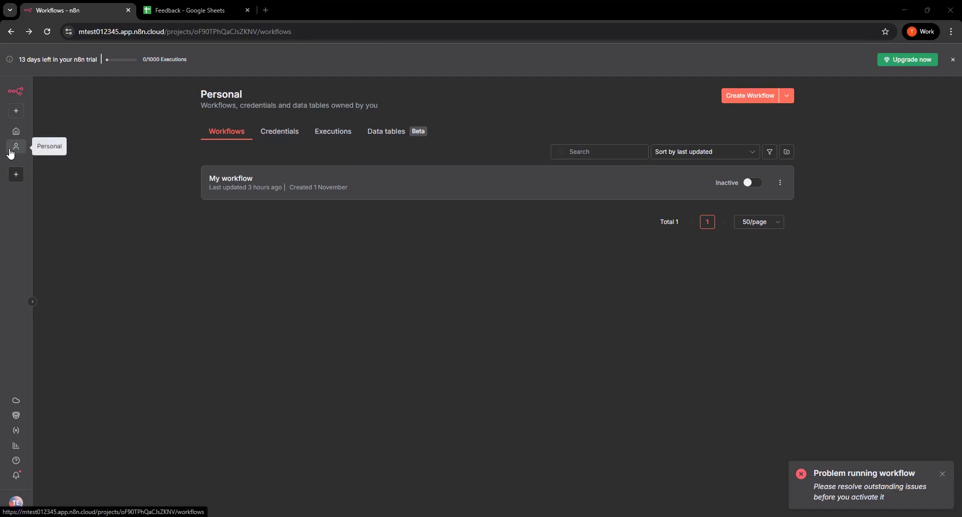
# Create a new workflow in the Personal project and name it "First AI Agent"
pyautogui.click(745, 100)
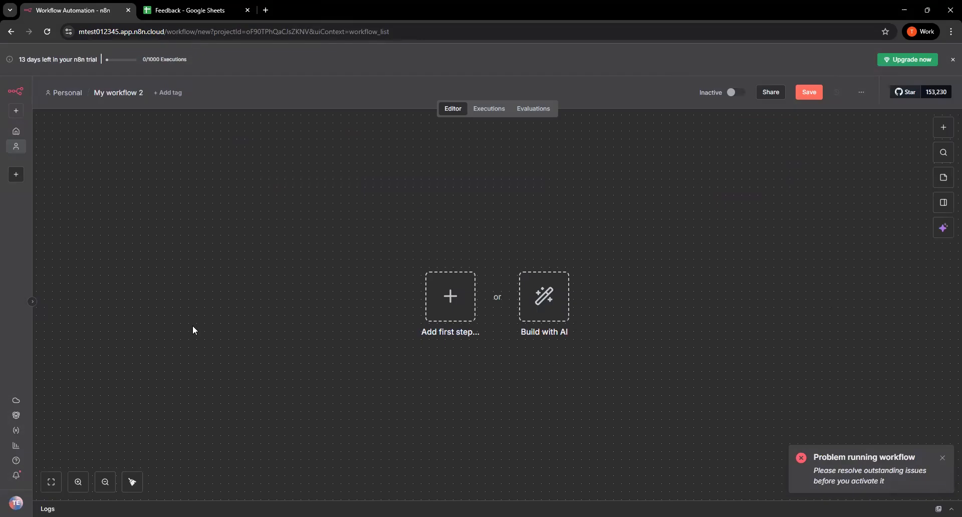
pyautogui.click(129, 93)
pyautogui.write('First AI Ag')
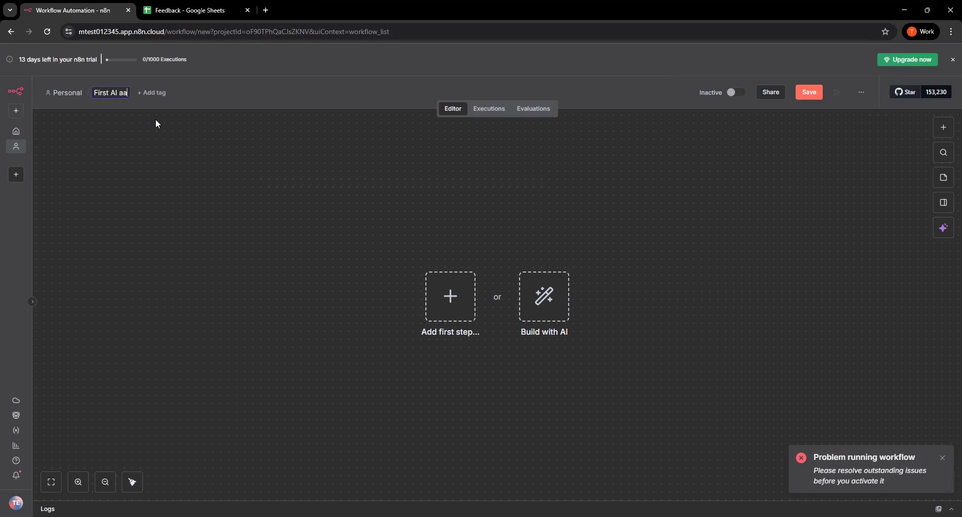
pyautogui.write('ent')
pyautogui.press('Return')
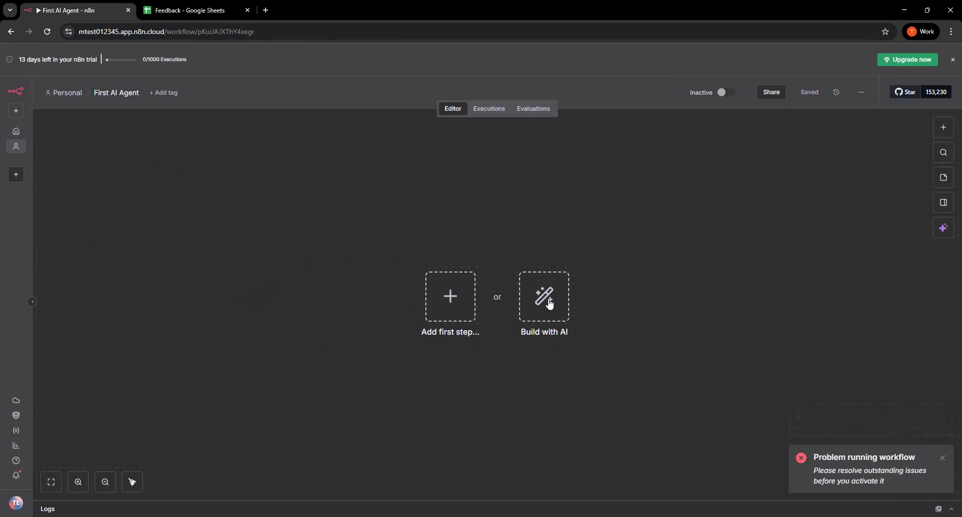
# Add the n8n Form trigger "On new n8n Form event" as the workflow's first step
pyautogui.click(448, 307)
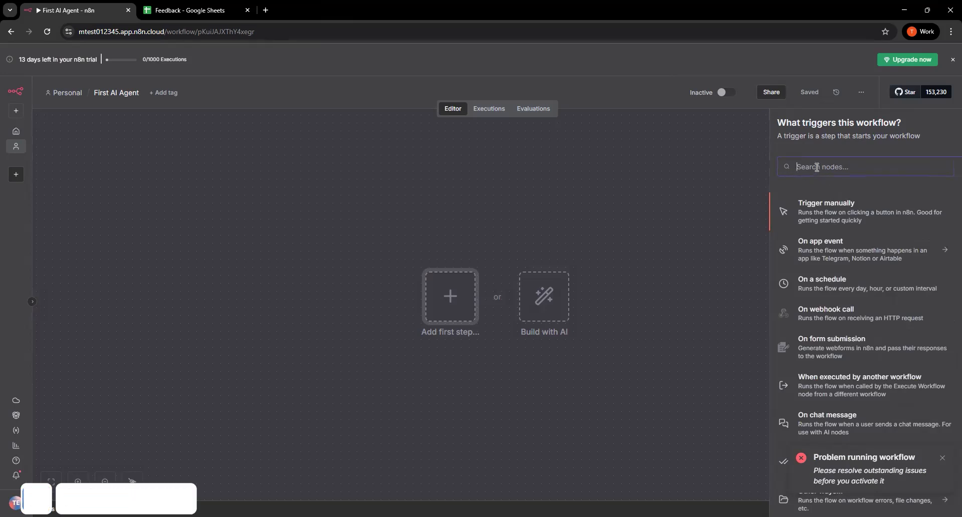
pyautogui.write('fro')
pyautogui.press('BackSpace')
pyautogui.press('BackSpace')
pyautogui.write('r')
pyautogui.press('BackSpace')
pyautogui.write('orm')
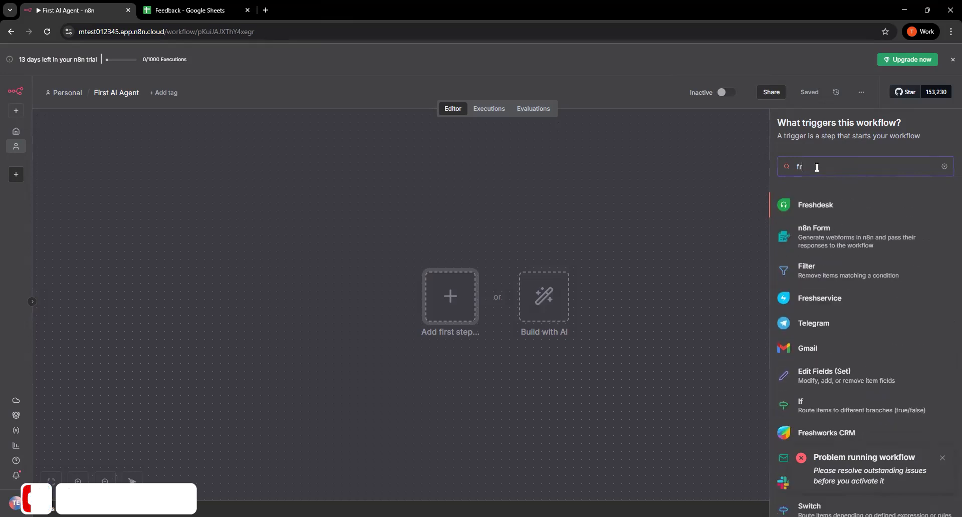
pyautogui.click(799, 227)
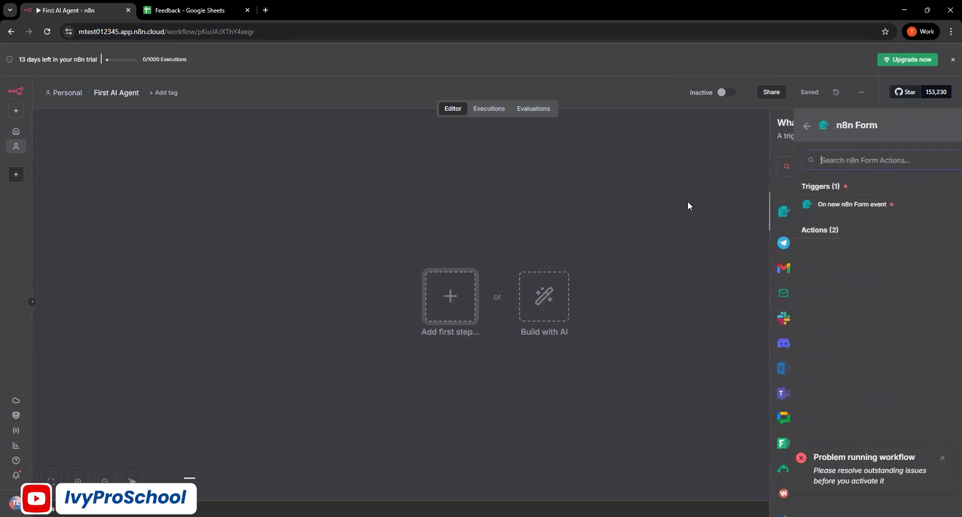
pyautogui.click(827, 206)
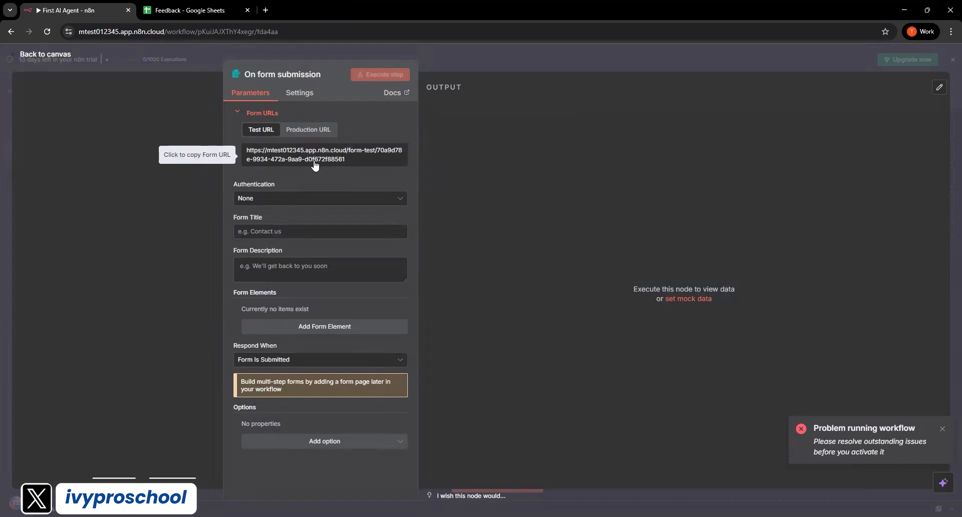
# Keep the form's authentication at None, title it "Feedback Form" and set the description to "Your feedback matters"
pyautogui.click(299, 198)
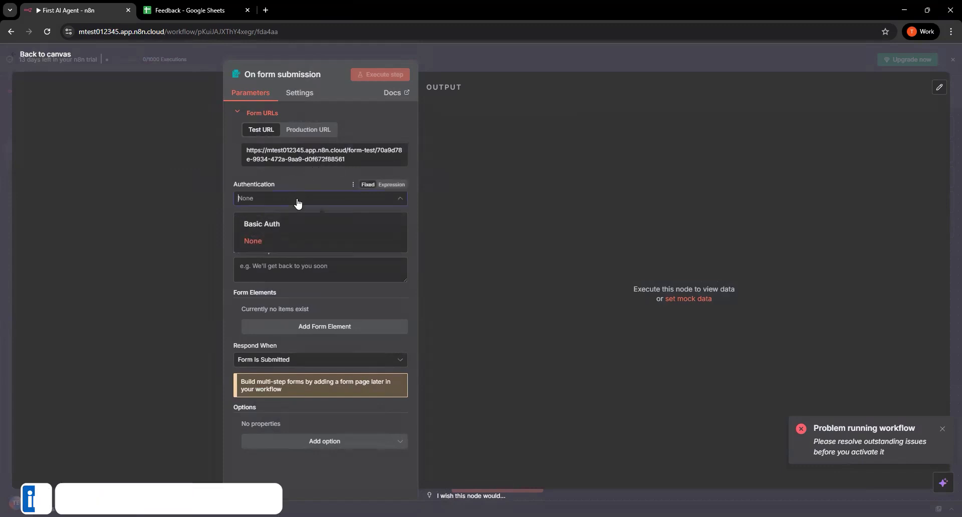
pyautogui.click(300, 240)
pyautogui.click(269, 232)
pyautogui.write('Feedback Form')
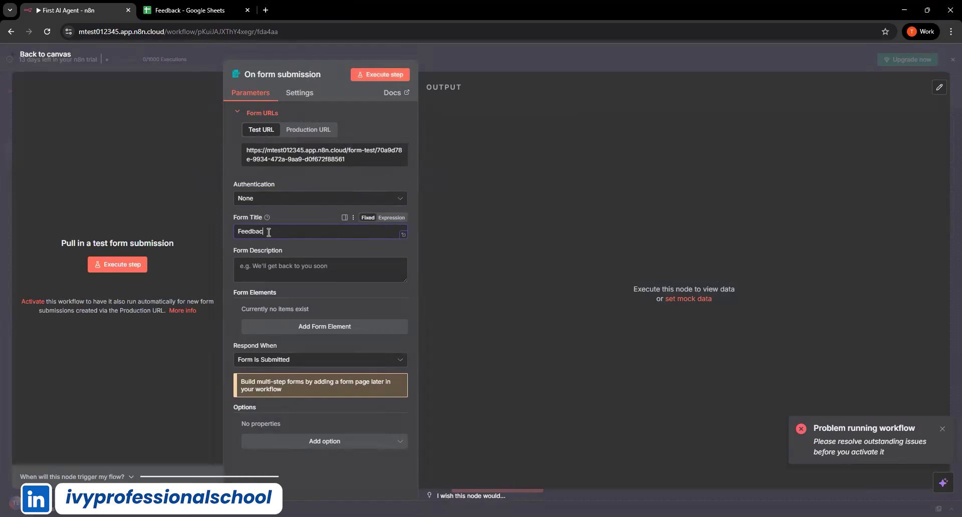
pyautogui.click(297, 278)
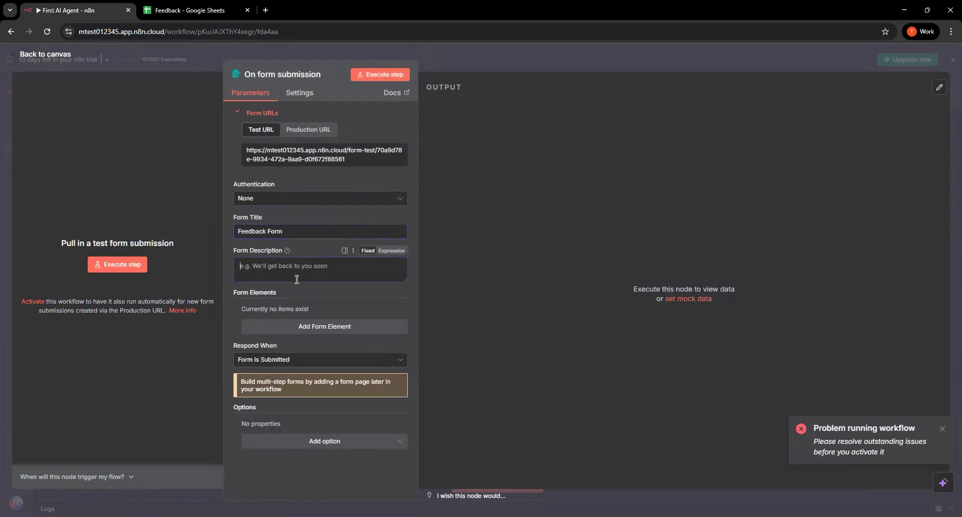
pyautogui.write('Your feedback matters')
# Add a required text element named "Full Name" to the form, plus a blank second element
pyautogui.click(329, 326)
pyautogui.scroll(-2, 311, 281)
pyautogui.click(295, 223)
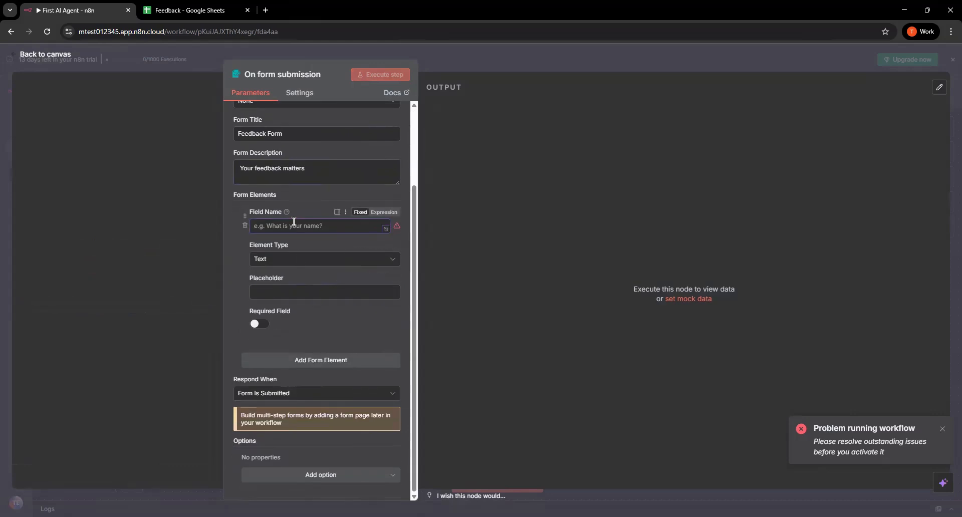
pyautogui.write('Full Name')
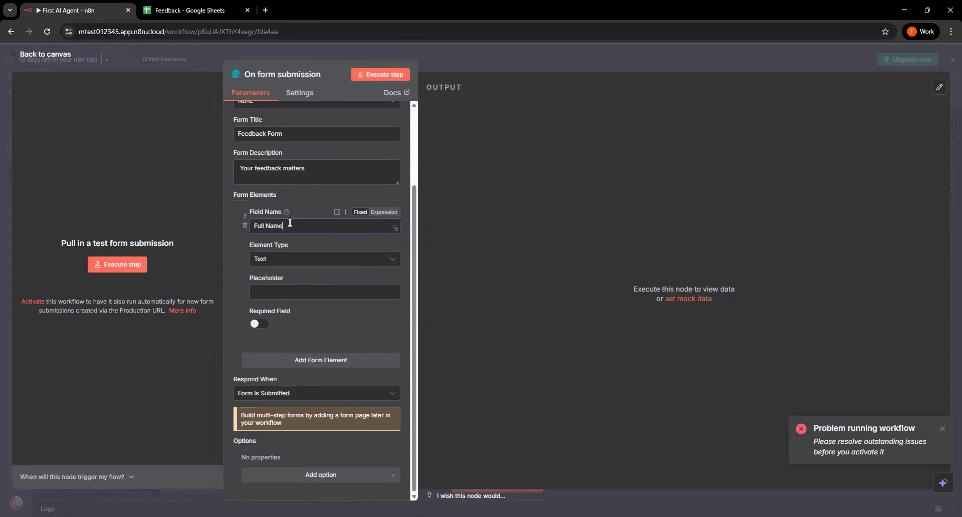
pyautogui.click(296, 361)
pyautogui.click(260, 325)
# Name the second form element "Email Add" and make it a required field
pyautogui.scroll(-2, 267, 271)
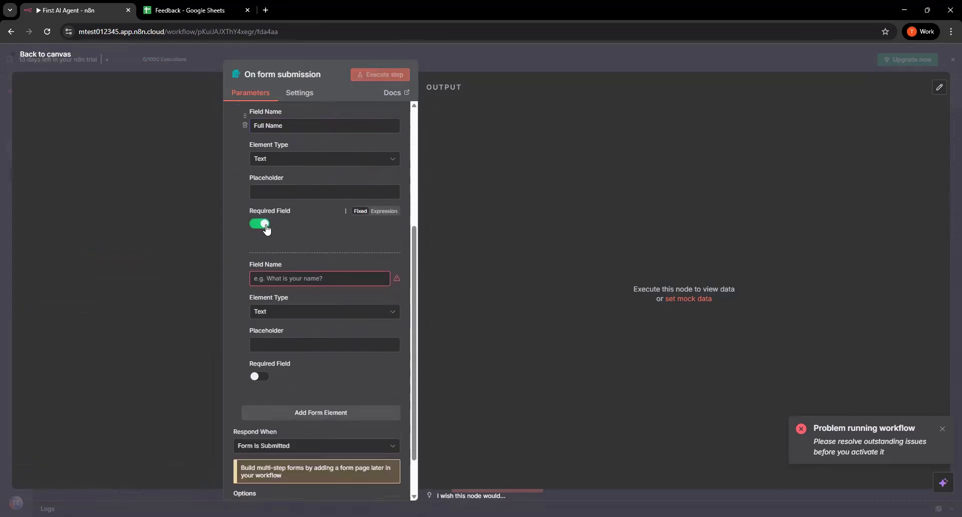
pyautogui.click(281, 278)
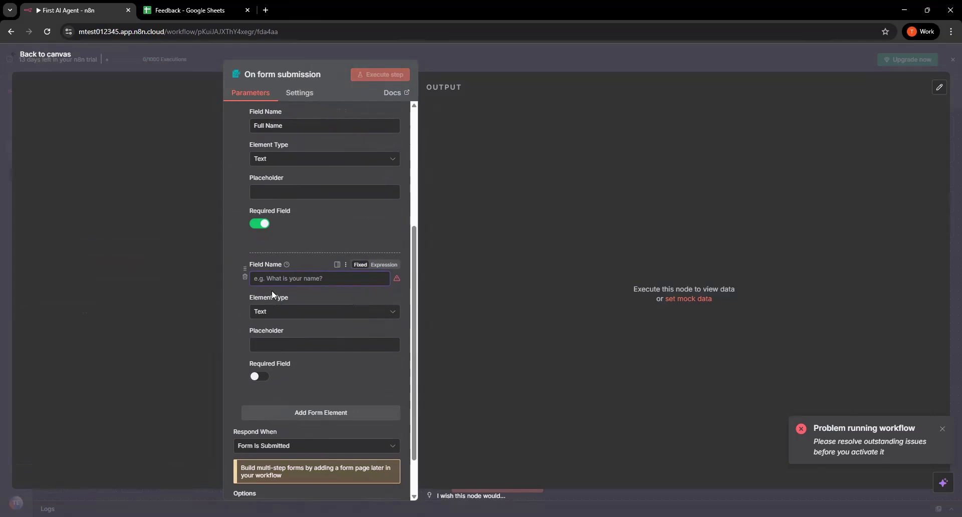
pyautogui.write('email')
pyautogui.hotkey('ctrl', 'a')
pyautogui.write('Email')
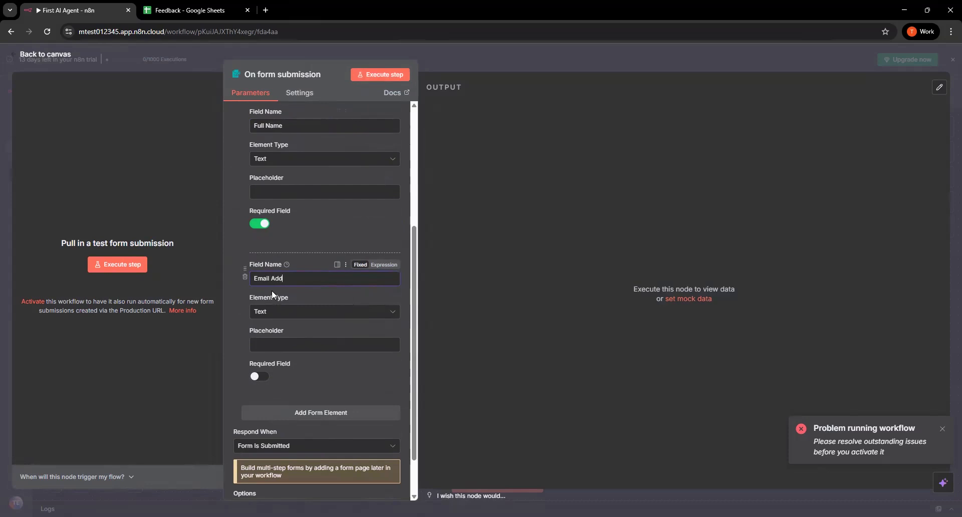
pyautogui.click(259, 376)
# Add a third text element named "Feedback" to the form and make it required
pyautogui.click(301, 413)
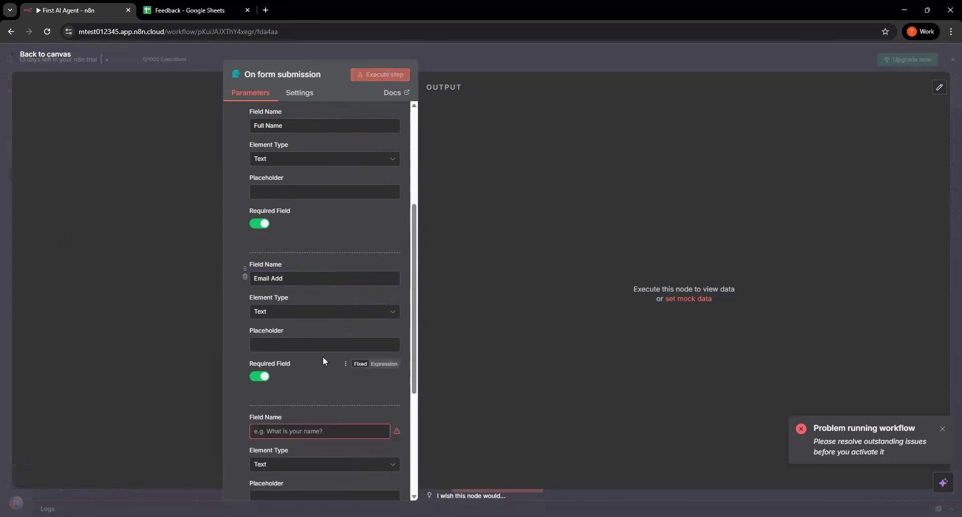
pyautogui.scroll(-4, 323, 362)
pyautogui.click(295, 231)
pyautogui.write('Feedback')
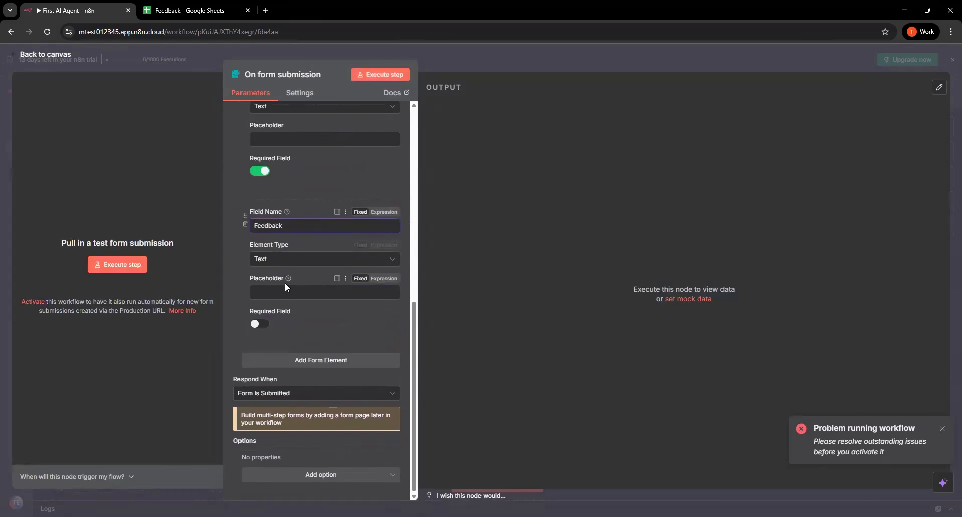
pyautogui.click(260, 323)
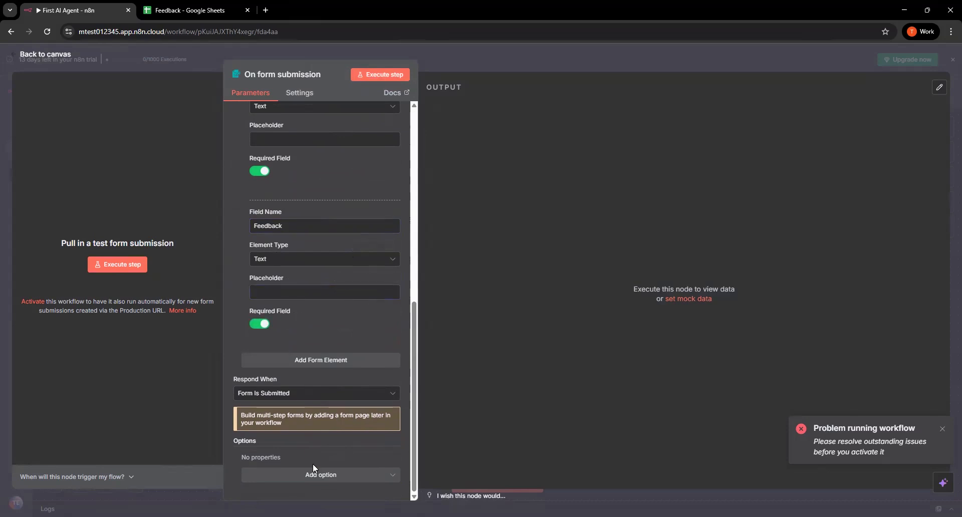
# Execute the form trigger with a test submission and review the submitted fields in its output
pyautogui.scroll(8, 306, 221)
pyautogui.click(394, 73)
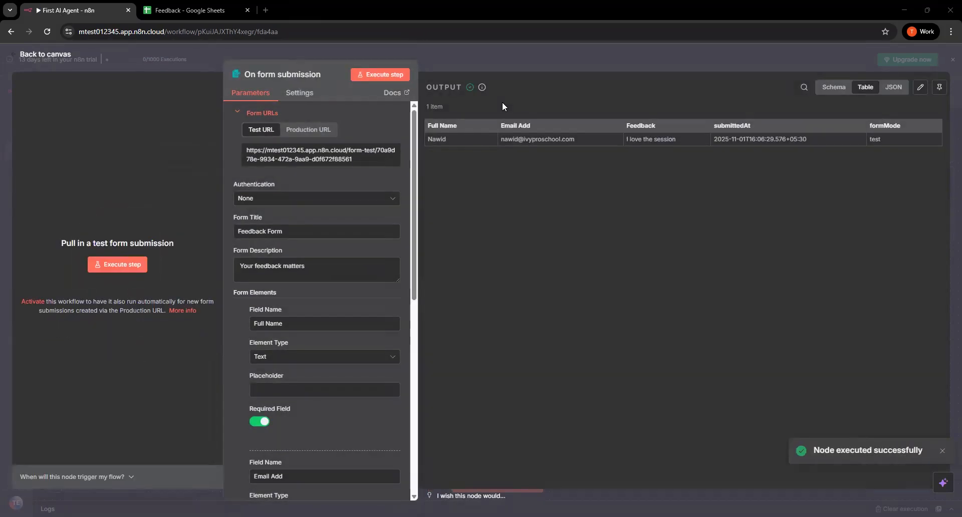
pyautogui.moveTo(427, 121); pyautogui.dragTo(909, 143)
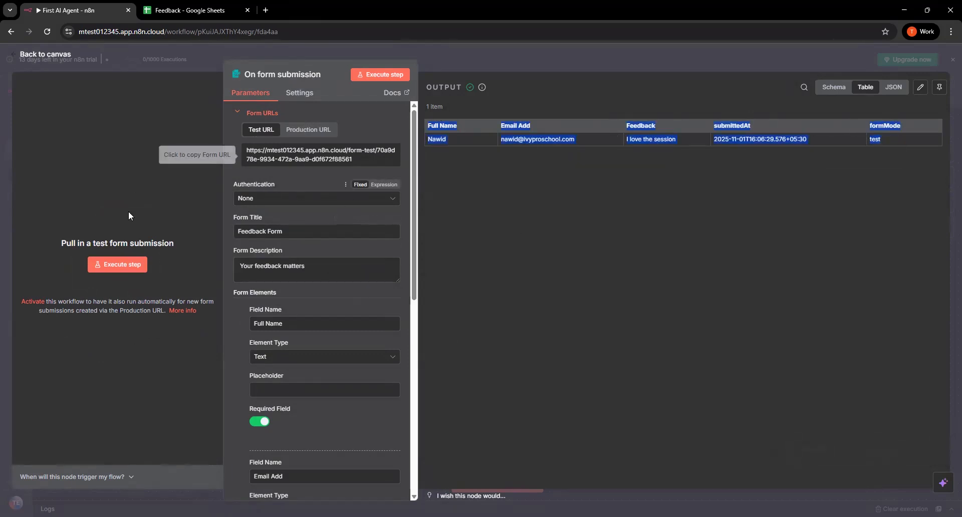
pyautogui.click(503, 170)
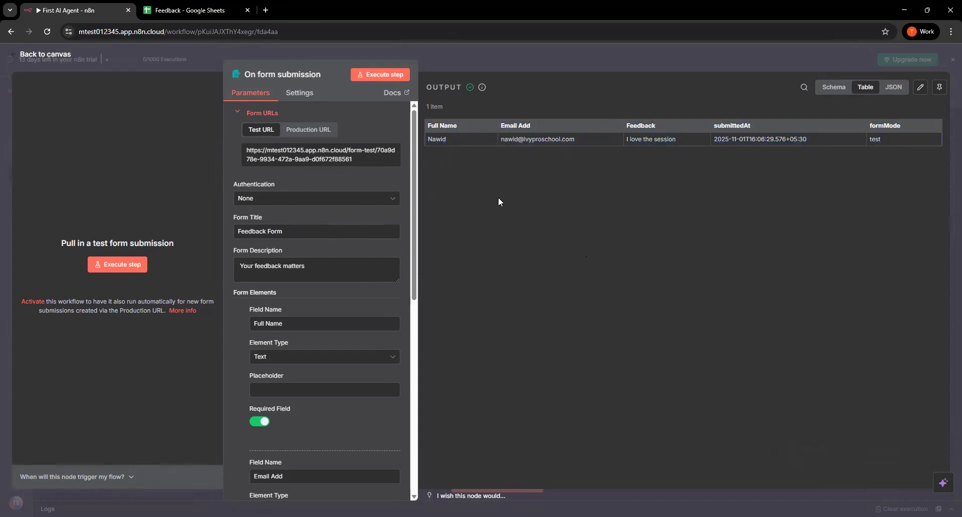
# Return to the canvas, reposition the form trigger node and add an AI Agent node after it
pyautogui.click(45, 50)
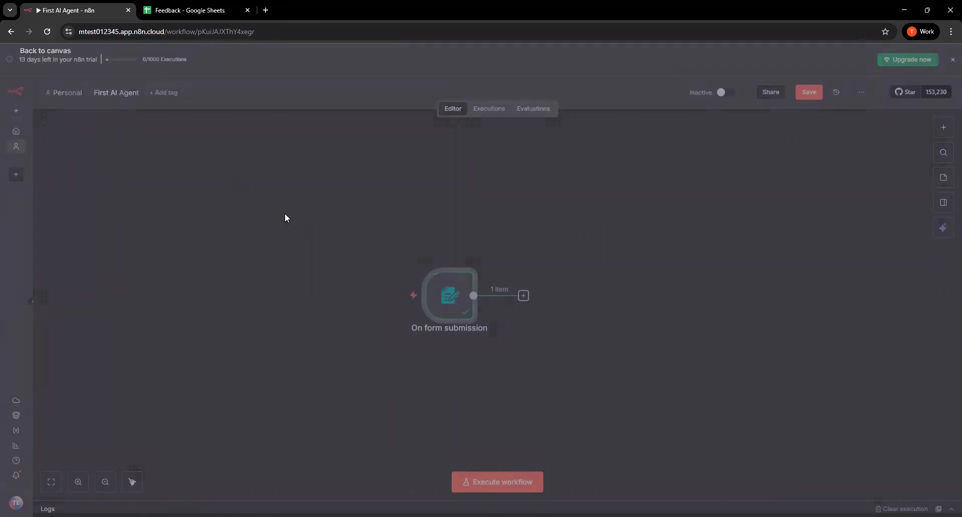
pyautogui.moveTo(456, 307); pyautogui.dragTo(376, 257)
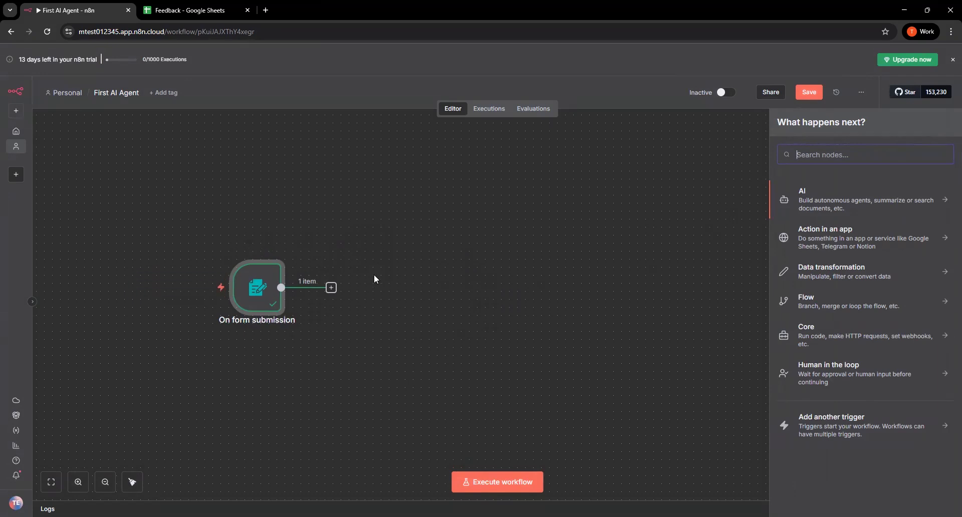
pyautogui.click(821, 194)
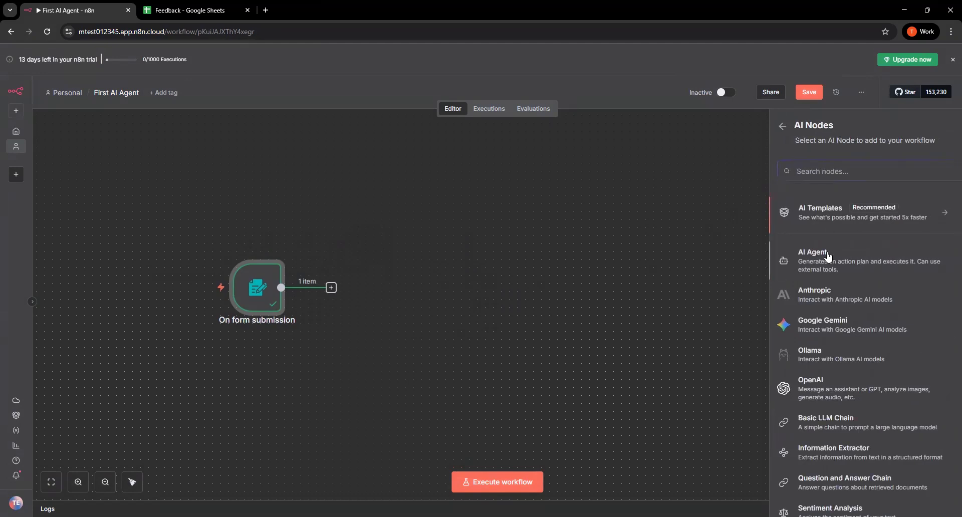
pyautogui.click(783, 126)
pyautogui.click(798, 192)
pyautogui.click(816, 265)
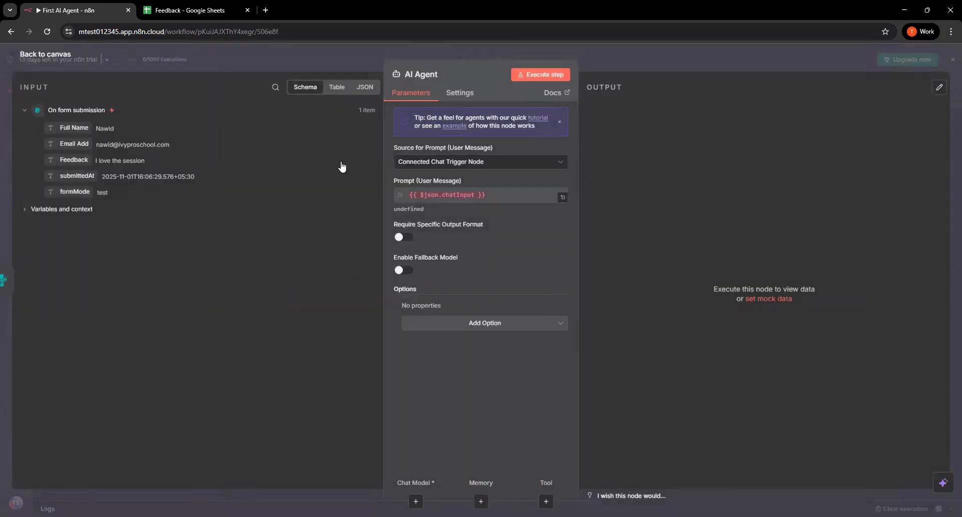
# Set the AI Agent's prompt source to "Define below" and paste the copied sentiment analysis prompt as the user message
pyautogui.click(486, 164)
pyautogui.click(465, 222)
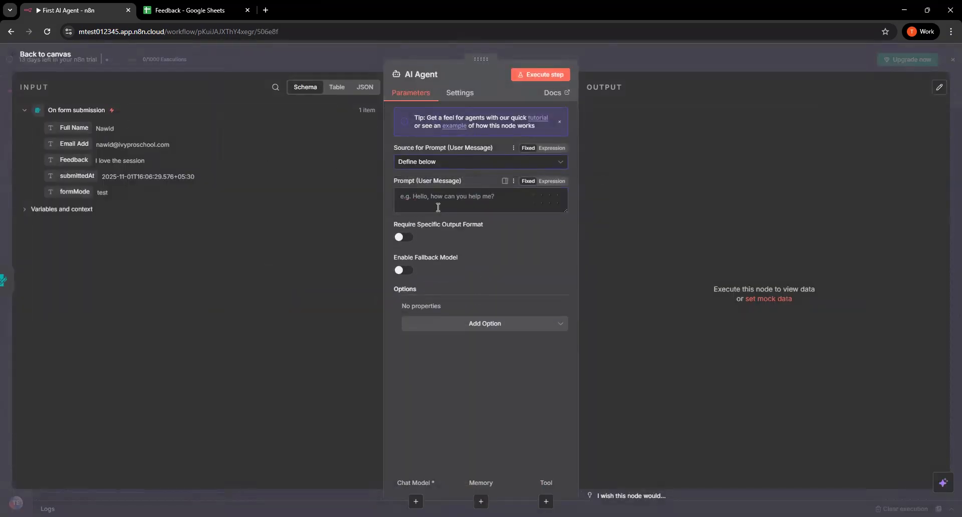
pyautogui.click(415, 197)
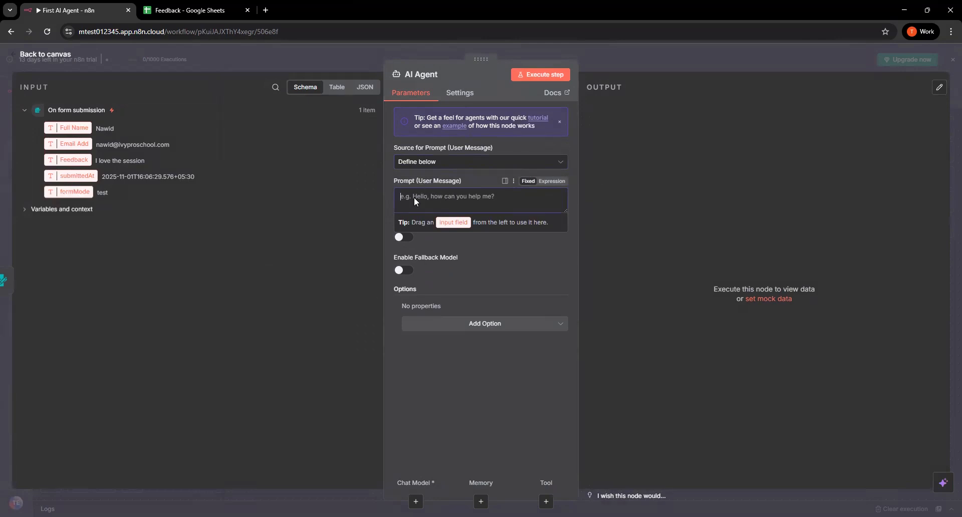
pyautogui.hotkey('alt', 'Tab')
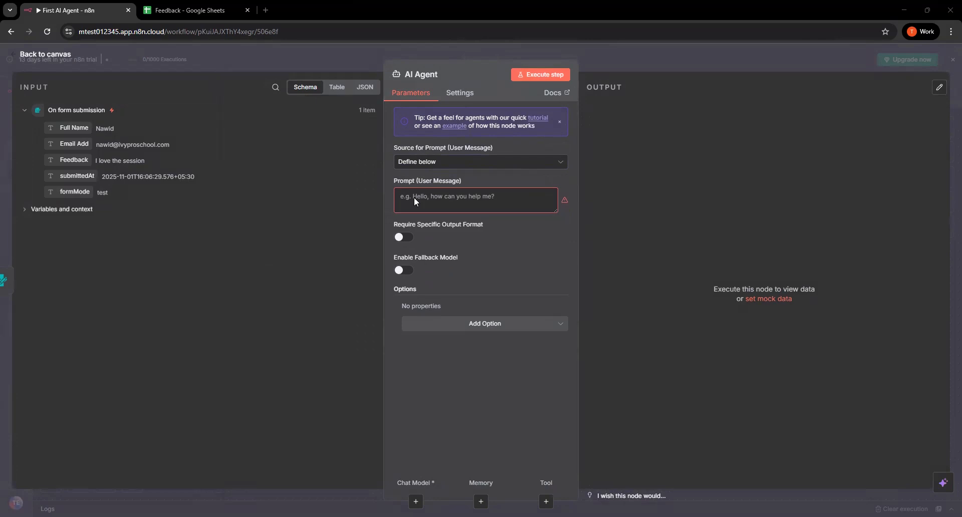
pyautogui.click(437, 203)
pyautogui.hotkey('ctrl', 'v')
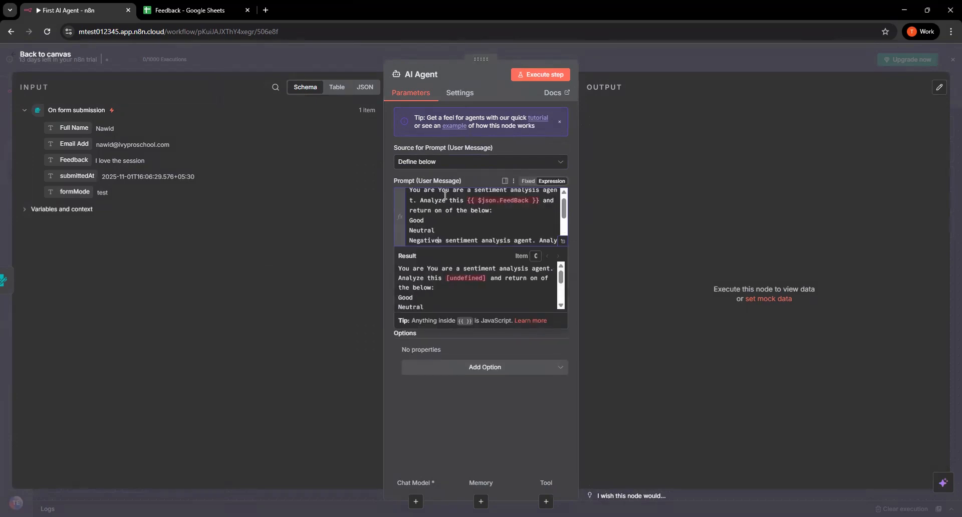
# Replace the first {{ $json.FeedBack }} expression in the prompt with the form submission's Feedback field
pyautogui.moveTo(539, 205); pyautogui.dragTo(472, 206)
pyautogui.press('BackSpace')
pyautogui.press('BackSpace')
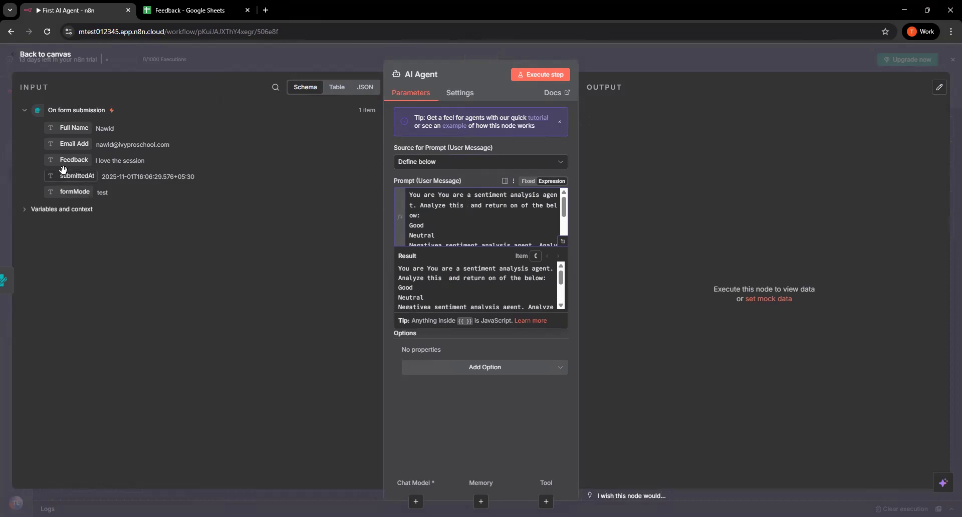
pyautogui.moveTo(66, 159); pyautogui.dragTo(467, 210)
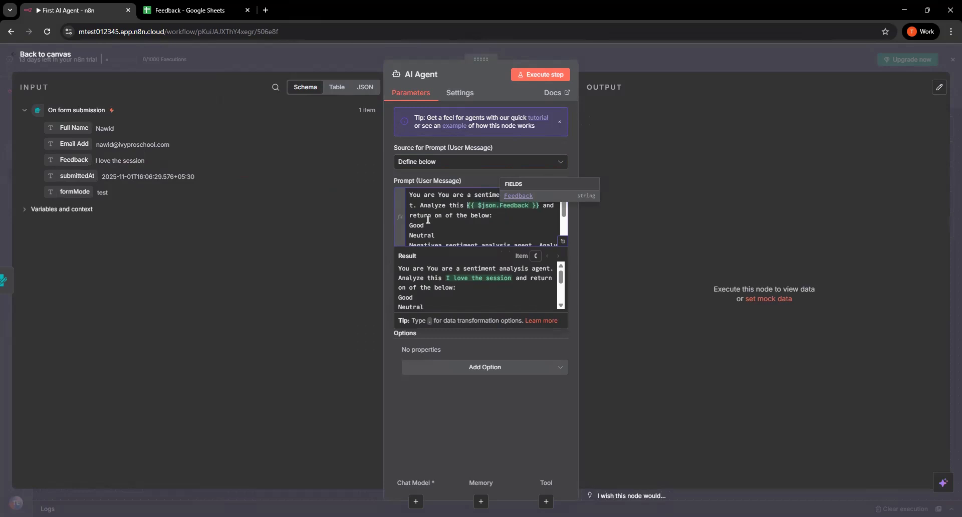
# Replace the second {{ $json.FeedBack }} expression, near the prompt's end, with the form's Feedback field and check the prompt text
pyautogui.scroll(-2, 427, 221)
pyautogui.scroll(2, 425, 224)
pyautogui.scroll(-2, 426, 222)
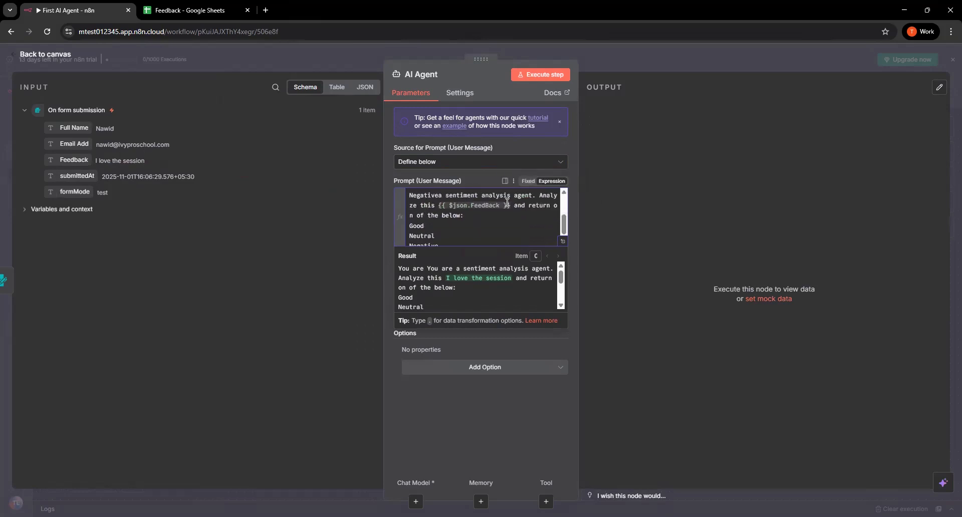
pyautogui.moveTo(514, 206); pyautogui.dragTo(438, 206)
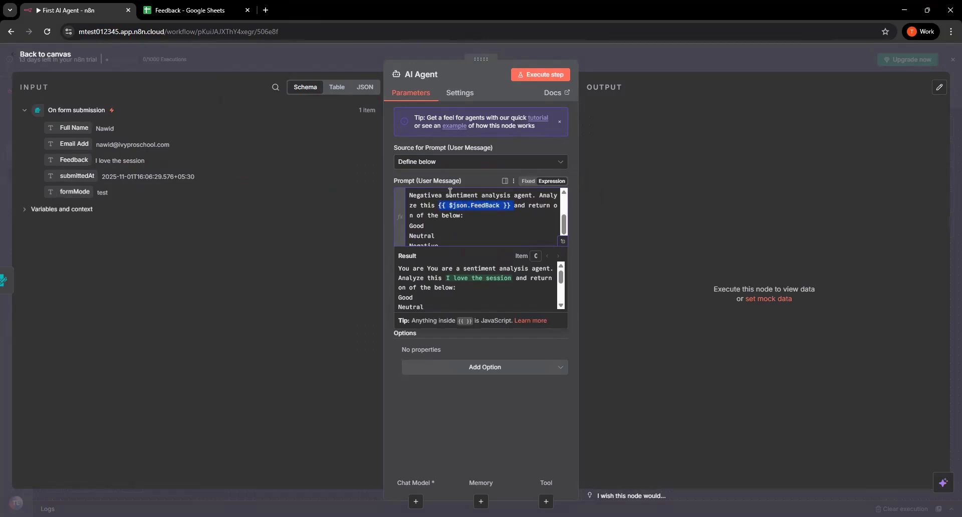
pyautogui.press('BackSpace')
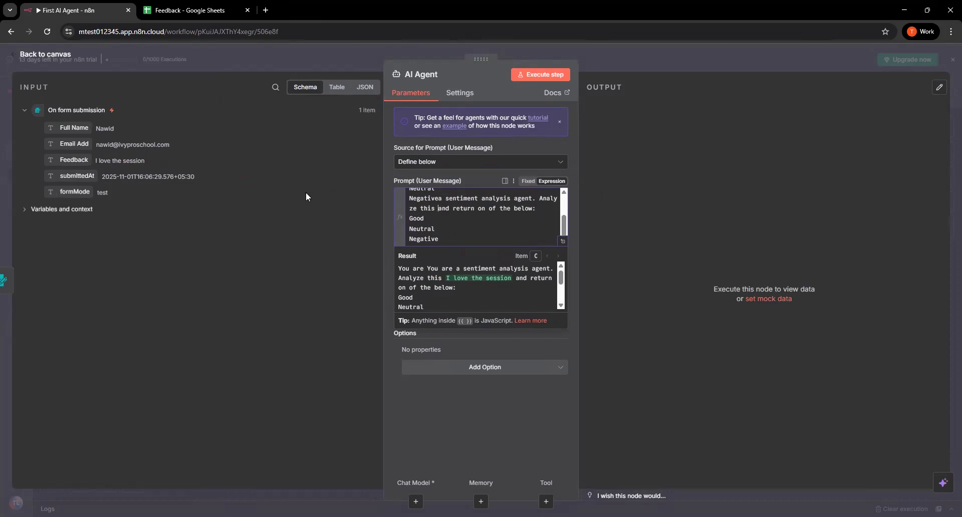
pyautogui.moveTo(74, 159); pyautogui.dragTo(451, 215)
pyautogui.scroll(-1, 468, 214)
pyautogui.press('BackSpace')
pyautogui.scroll(2, 488, 233)
pyautogui.scroll(-1, 466, 222)
pyautogui.scroll(1, 481, 226)
pyautogui.scroll(-1, 484, 228)
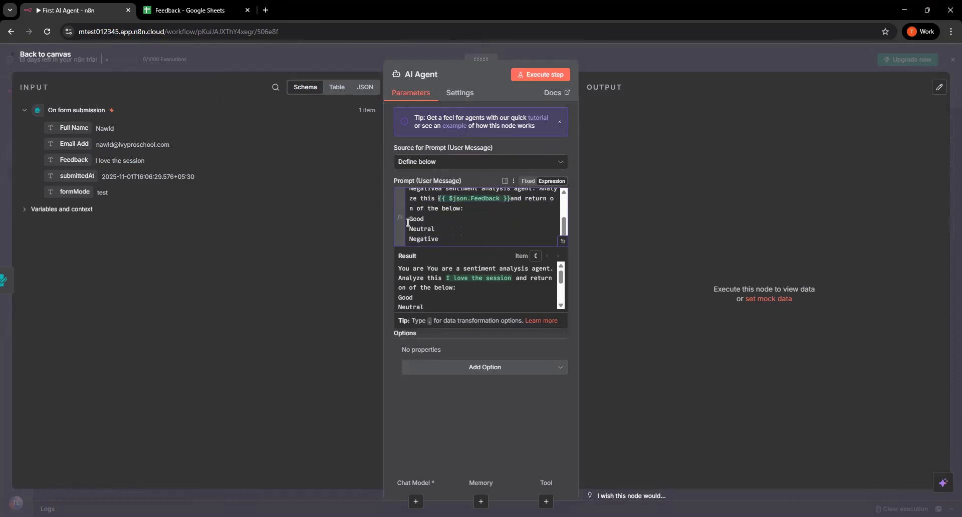
# Check the full AI Agent prompt and execute the agent step as a test
pyautogui.scroll(2, 436, 225)
pyautogui.scroll(-2, 437, 225)
pyautogui.click(541, 74)
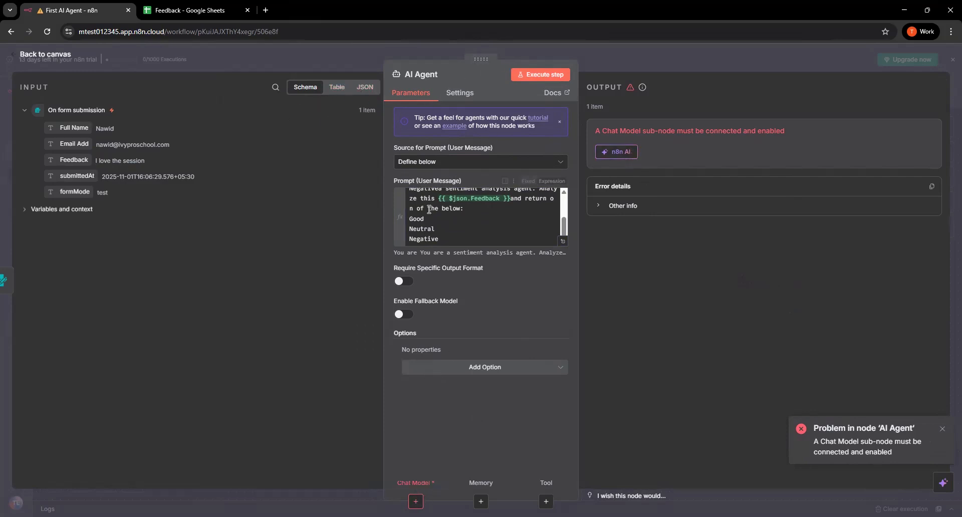
pyautogui.scroll(3, 451, 218)
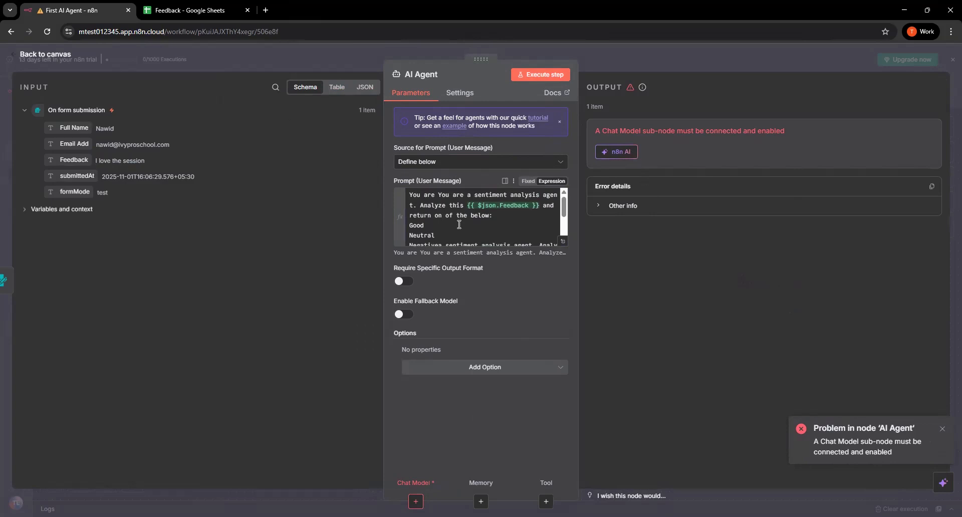
# Attach an OpenAI Chat Model to the AI Agent as its chat model, searching for "open"
pyautogui.click(416, 501)
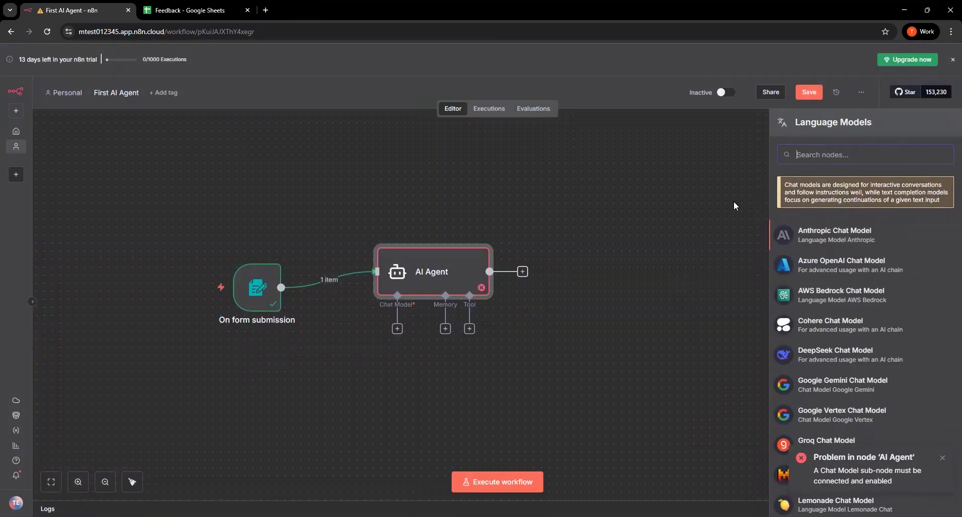
pyautogui.click(398, 329)
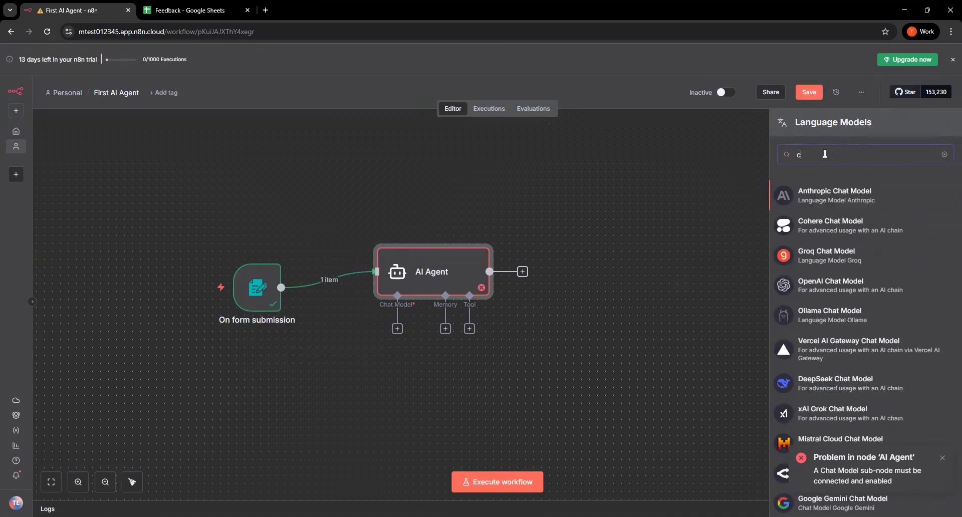
pyautogui.write('open')
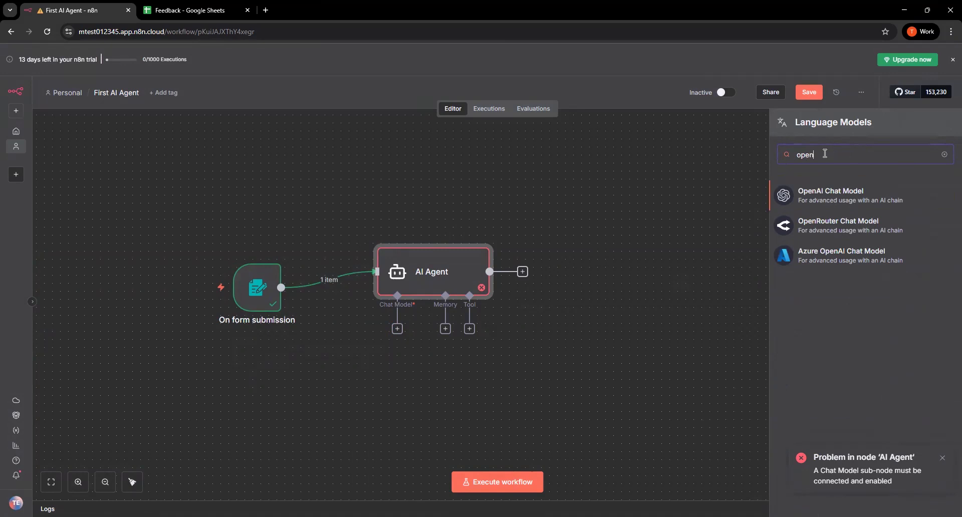
pyautogui.click(870, 199)
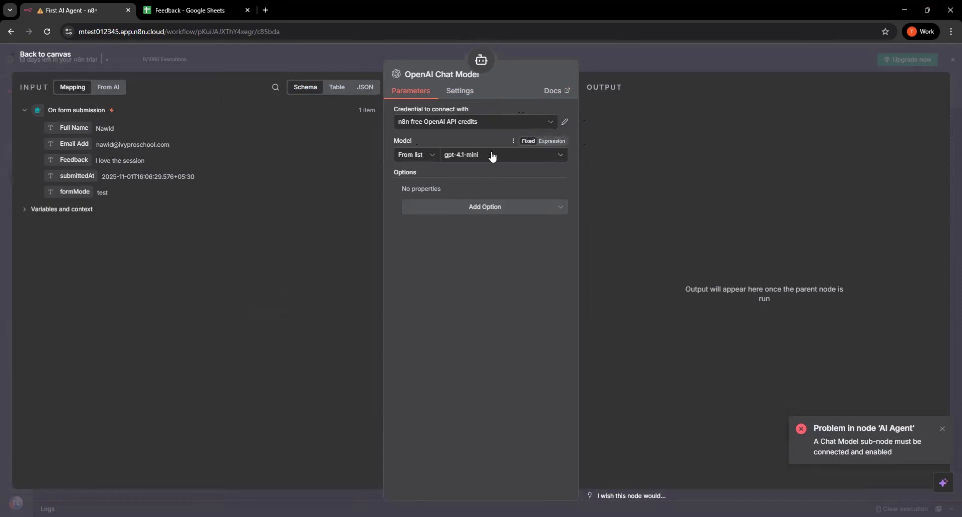
# Keep gpt-4.1-mini as the model and n8n free OpenAI API credits as the credential, and return to the canvas
pyautogui.click(528, 161)
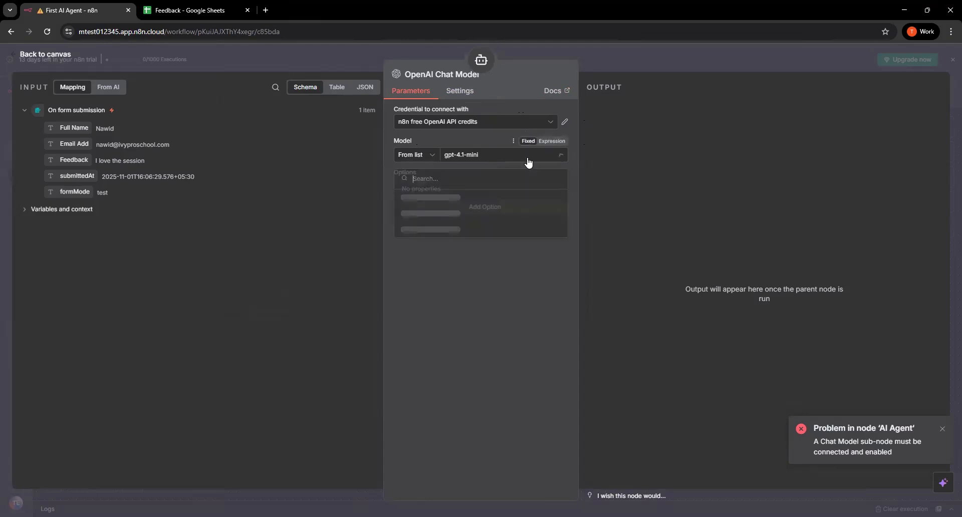
pyautogui.click(522, 315)
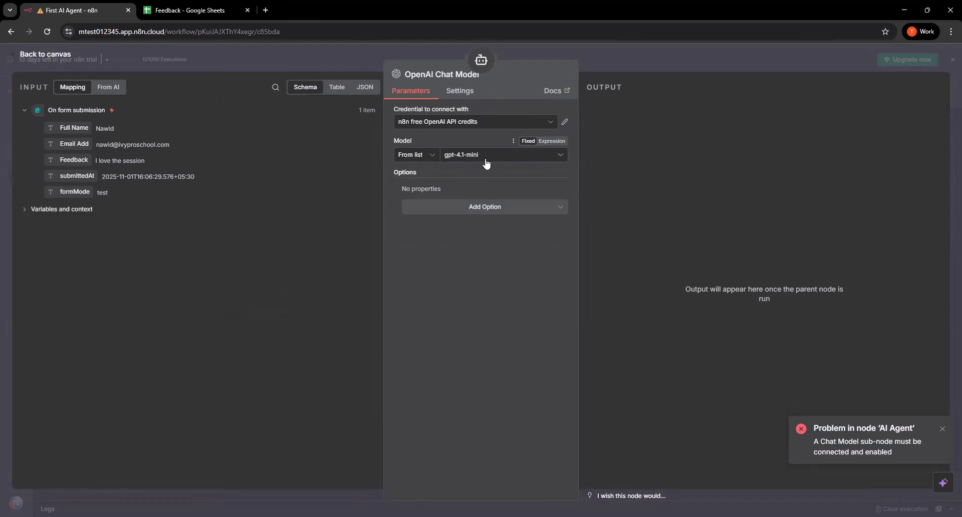
pyautogui.click(471, 122)
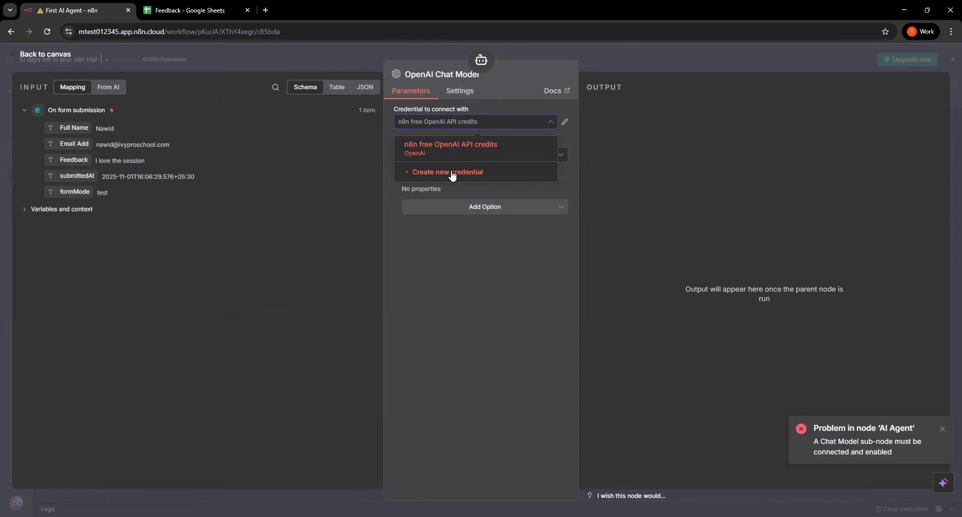
pyautogui.click(471, 148)
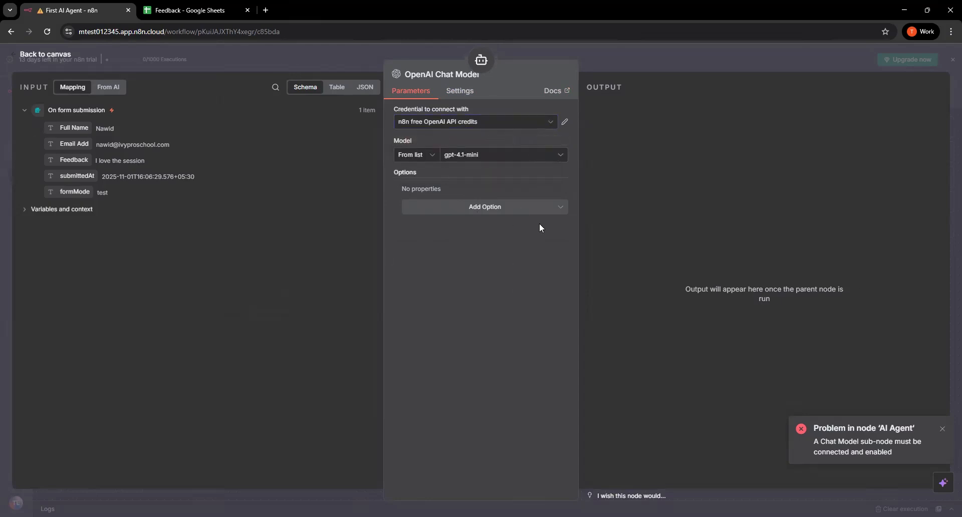
pyautogui.click(36, 55)
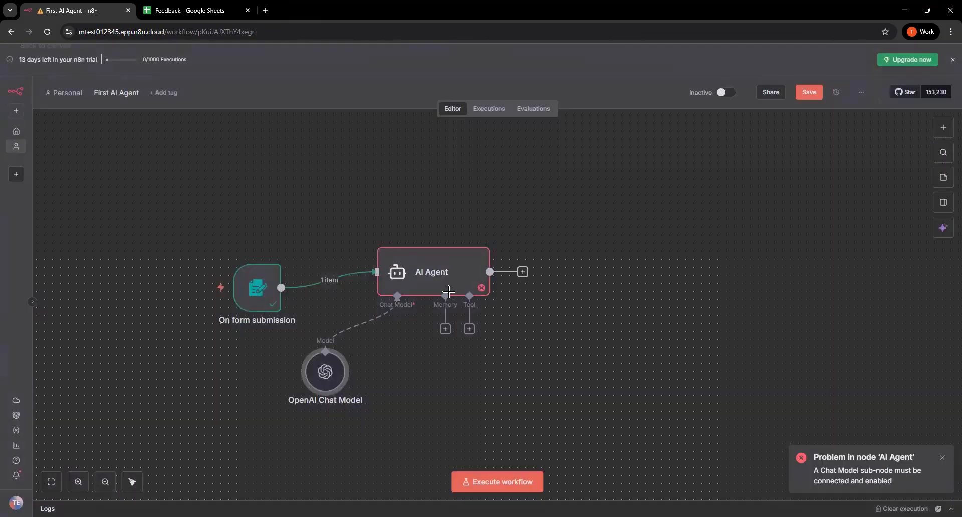
# Rearrange the canvas so the AI Agent sits above the form trigger and the OpenAI Chat Model directly beneath the agent
pyautogui.moveTo(406, 373); pyautogui.dragTo(407, 366)
pyautogui.moveTo(441, 266); pyautogui.dragTo(449, 225)
pyautogui.moveTo(391, 380); pyautogui.dragTo(399, 364)
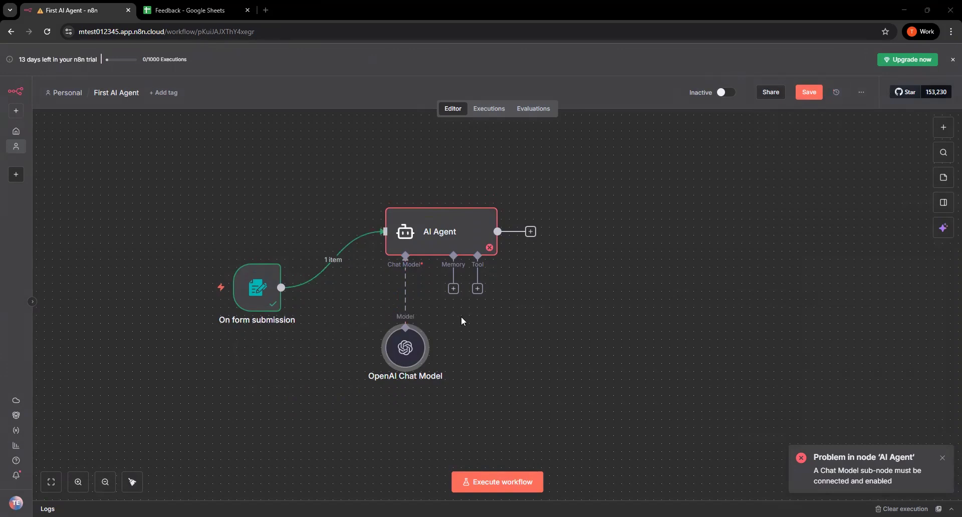
# Add a Merge node after the AI Agent
pyautogui.click(529, 231)
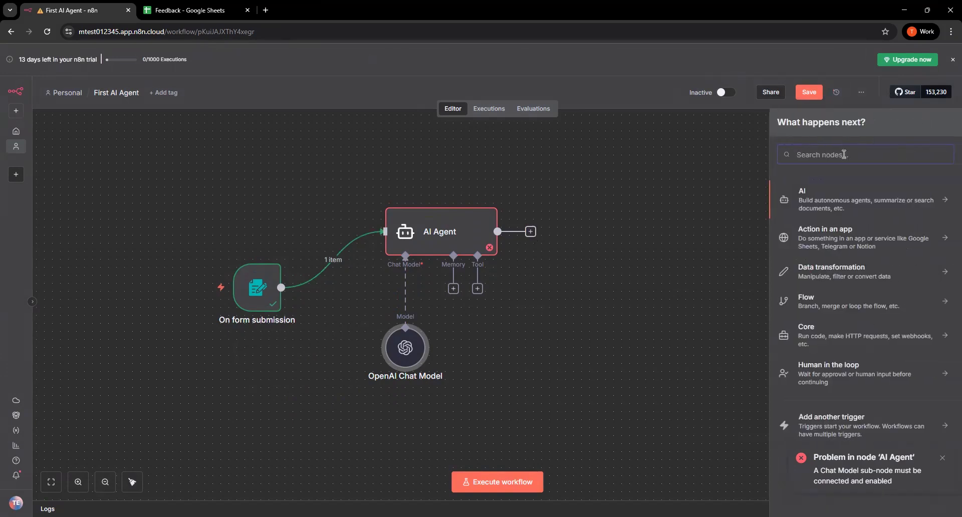
pyautogui.write('merg')
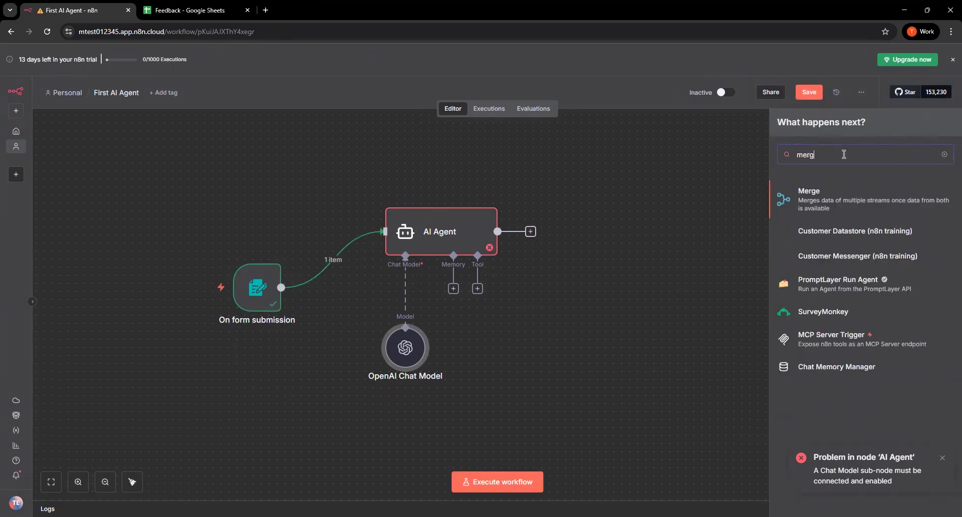
pyautogui.click(850, 203)
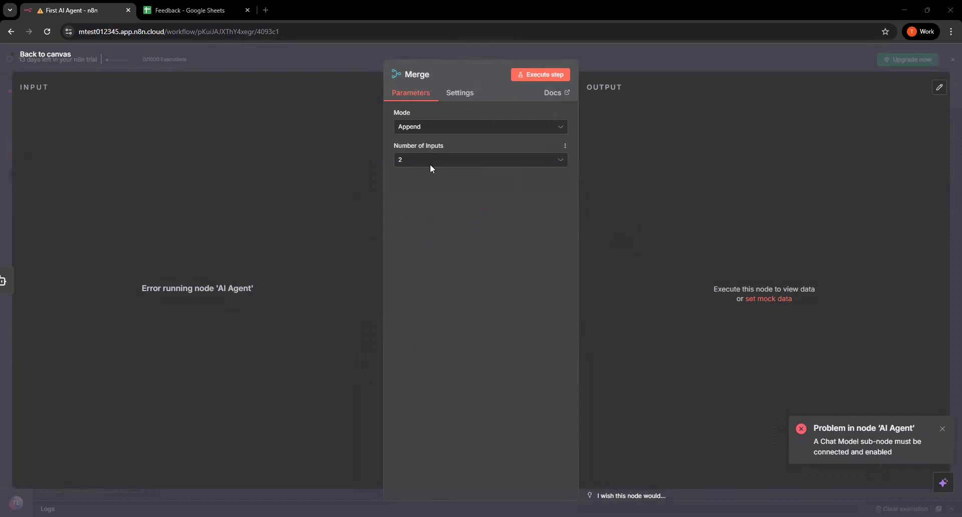
pyautogui.click(401, 128)
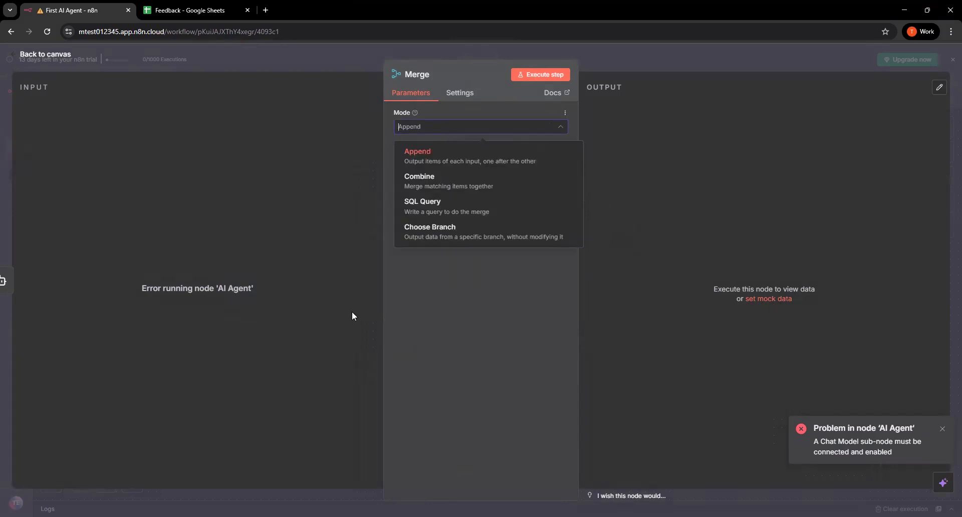
pyautogui.click(463, 185)
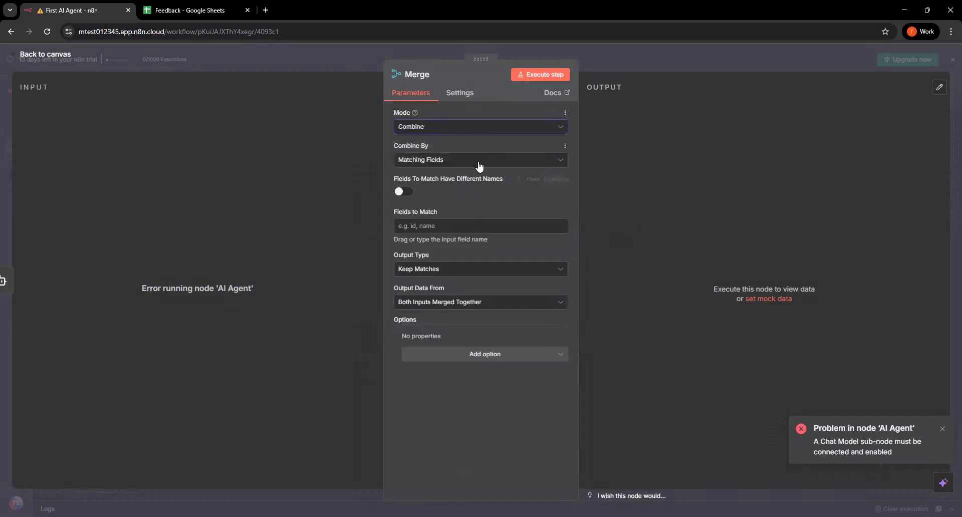
pyautogui.click(507, 164)
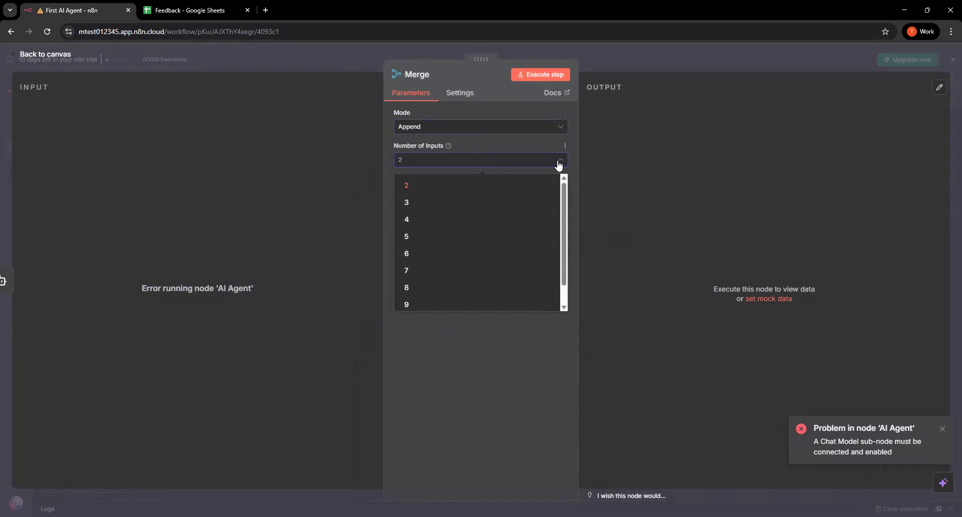
pyautogui.click(559, 164)
pyautogui.click(561, 164)
pyautogui.click(451, 186)
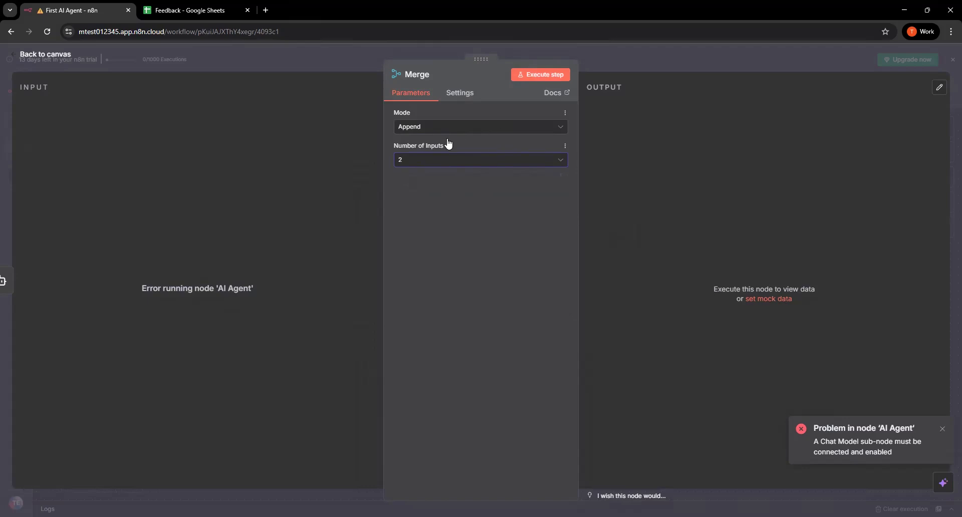
# Set the Merge node to Combine mode, combining by Position with 2 inputs
pyautogui.click(483, 130)
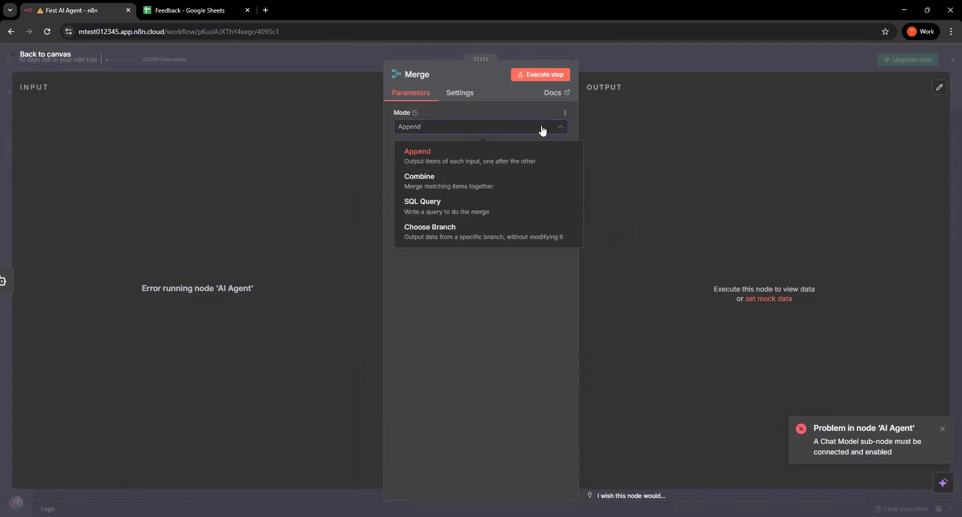
pyautogui.click(465, 187)
pyautogui.click(456, 160)
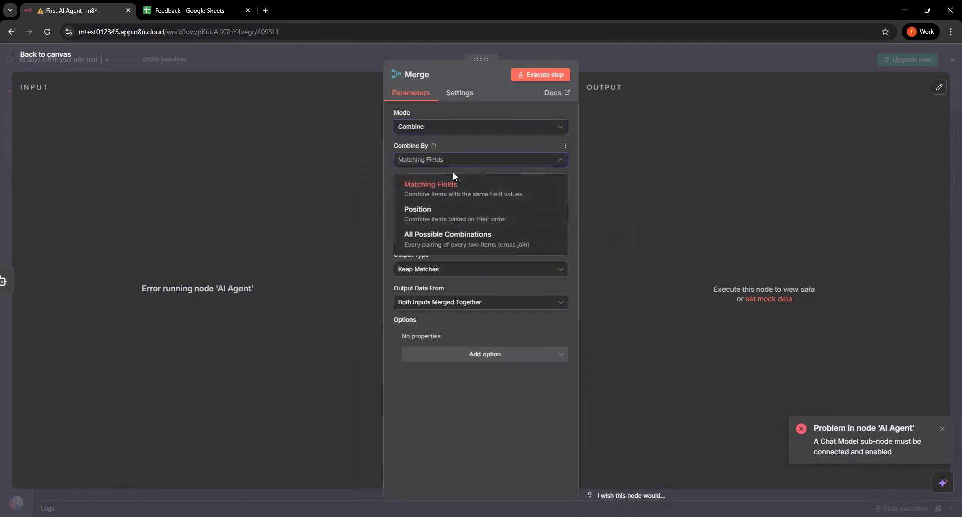
pyautogui.click(444, 213)
pyautogui.click(443, 201)
pyautogui.click(443, 200)
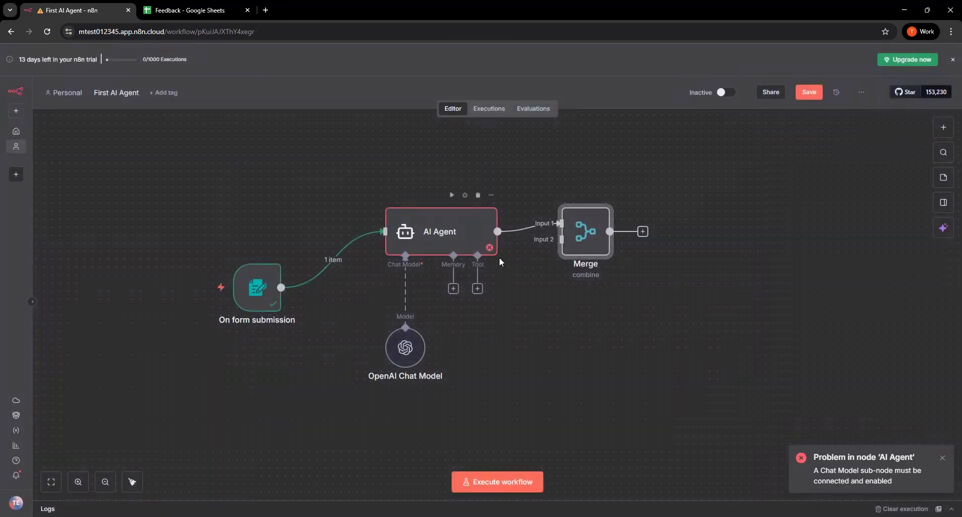
# Place the Merge node level with the form trigger and connect the trigger's output to the Merge node's Input 2
pyautogui.moveTo(579, 213); pyautogui.dragTo(579, 329)
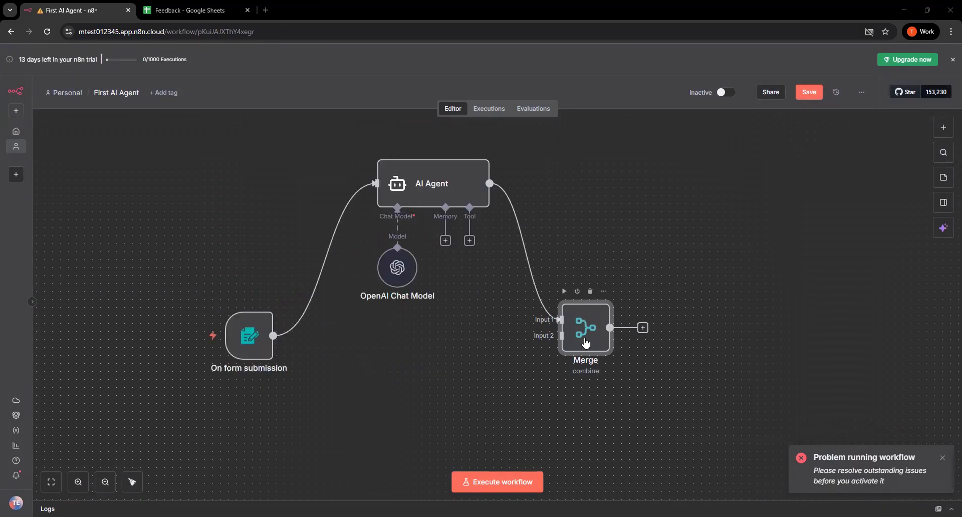
pyautogui.moveTo(585, 344); pyautogui.dragTo(585, 360)
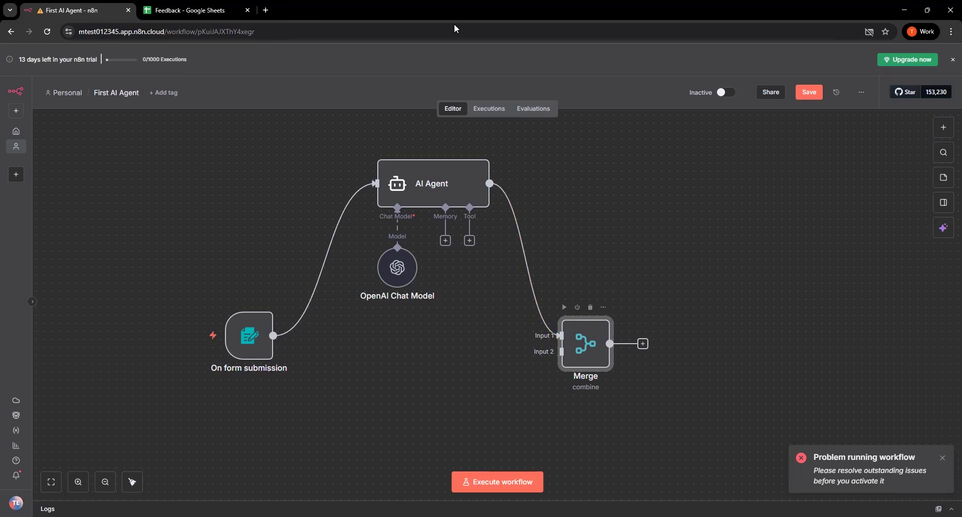
pyautogui.moveTo(591, 341)
pyautogui.moveTo(591, 341); pyautogui.dragTo(584, 314)
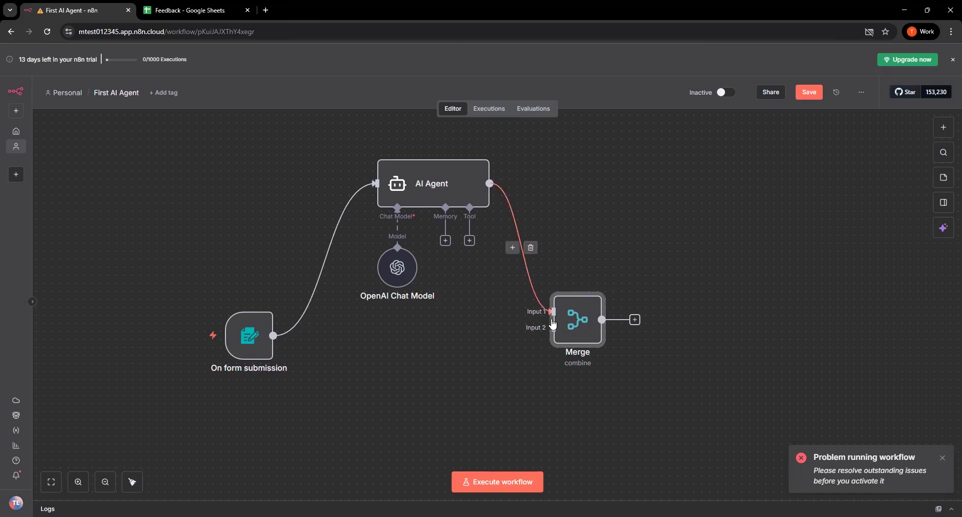
pyautogui.moveTo(260, 343)
pyautogui.moveTo(273, 336); pyautogui.dragTo(571, 329)
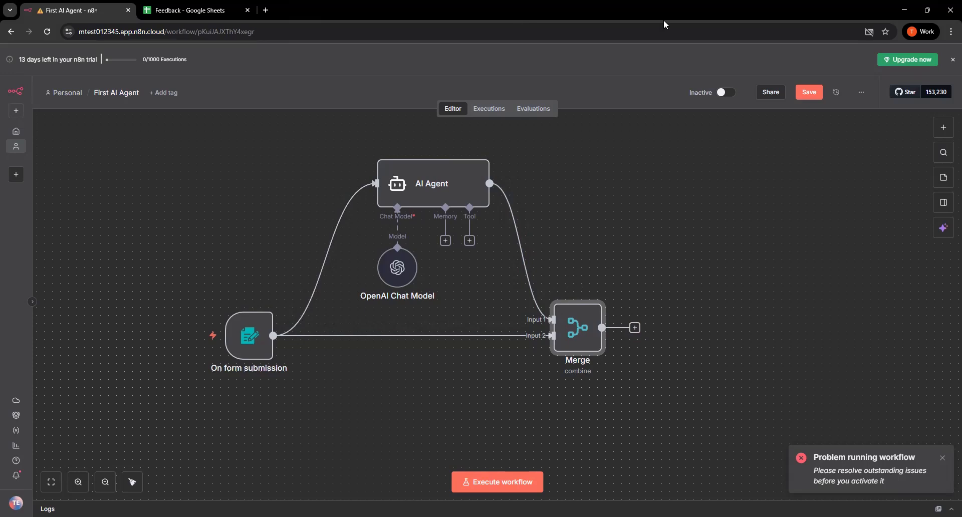
pyautogui.moveTo(653, 300)
pyautogui.mouseDown()
pyautogui.moveTo(704, 308)
pyautogui.moveTo(671, 296)
pyautogui.mouseUp()
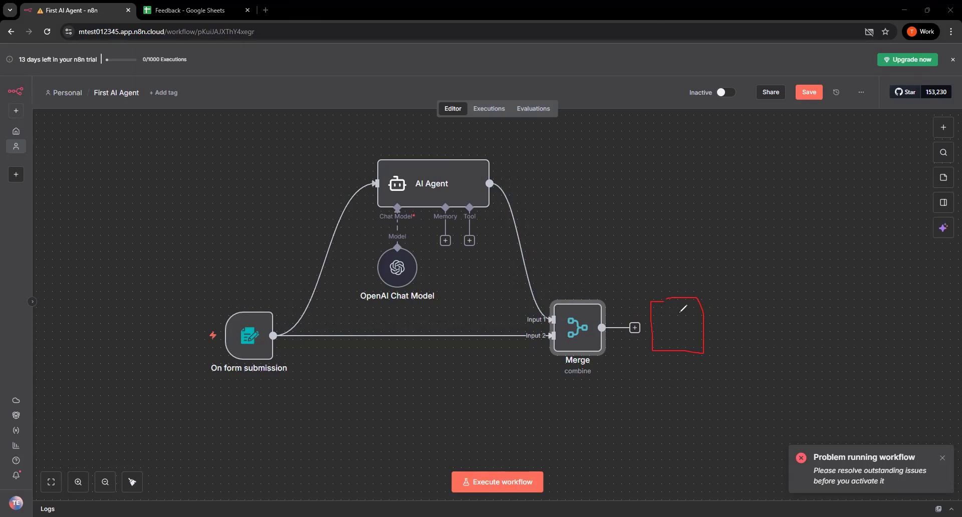
pyautogui.moveTo(703, 306)
pyautogui.mouseDown()
pyautogui.moveTo(729, 300)
pyautogui.moveTo(736, 208)
pyautogui.moveTo(801, 224)
pyautogui.mouseUp()
pyautogui.moveTo(827, 188)
pyautogui.mouseDown()
pyautogui.moveTo(857, 203)
pyautogui.moveTo(812, 226)
pyautogui.mouseUp()
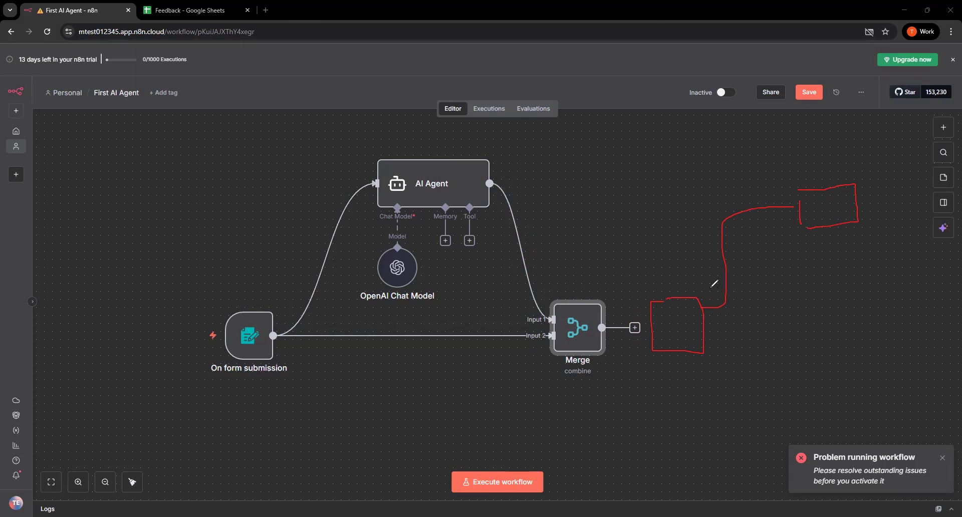
pyautogui.moveTo(767, 297)
pyautogui.mouseDown()
pyautogui.moveTo(861, 277)
pyautogui.moveTo(864, 318)
pyautogui.moveTo(811, 325)
pyautogui.mouseUp()
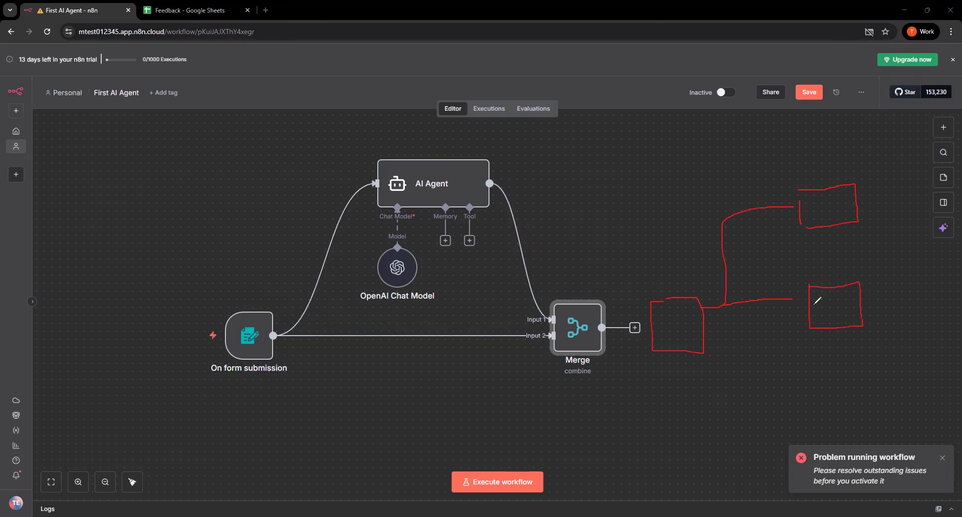
pyautogui.moveTo(726, 306)
pyautogui.mouseDown()
pyautogui.moveTo(726, 376)
pyautogui.moveTo(809, 389)
pyautogui.mouseUp()
pyautogui.moveTo(821, 369); pyautogui.dragTo(821, 411)
pyautogui.moveTo(868, 370)
pyautogui.mouseDown()
pyautogui.moveTo(871, 406)
pyautogui.moveTo(839, 412)
pyautogui.mouseUp()
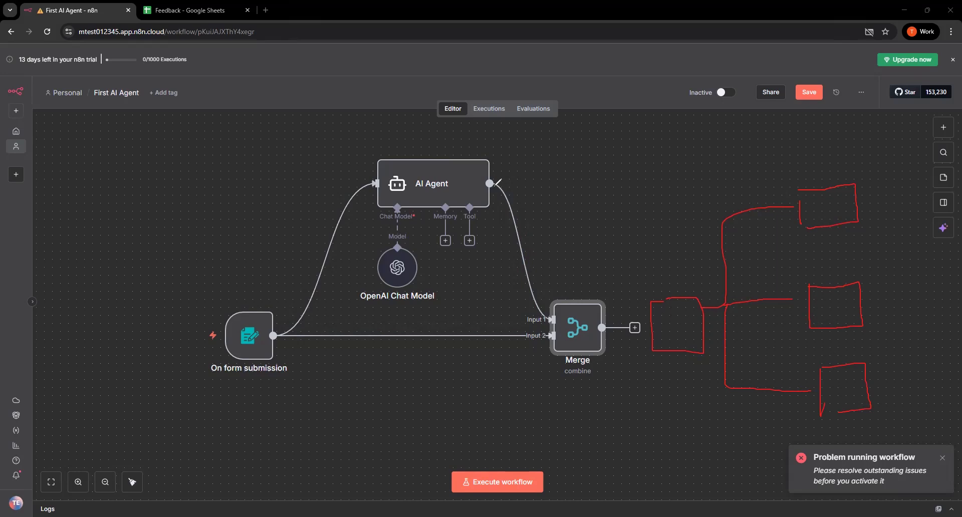
pyautogui.moveTo(512, 210); pyautogui.dragTo(543, 311)
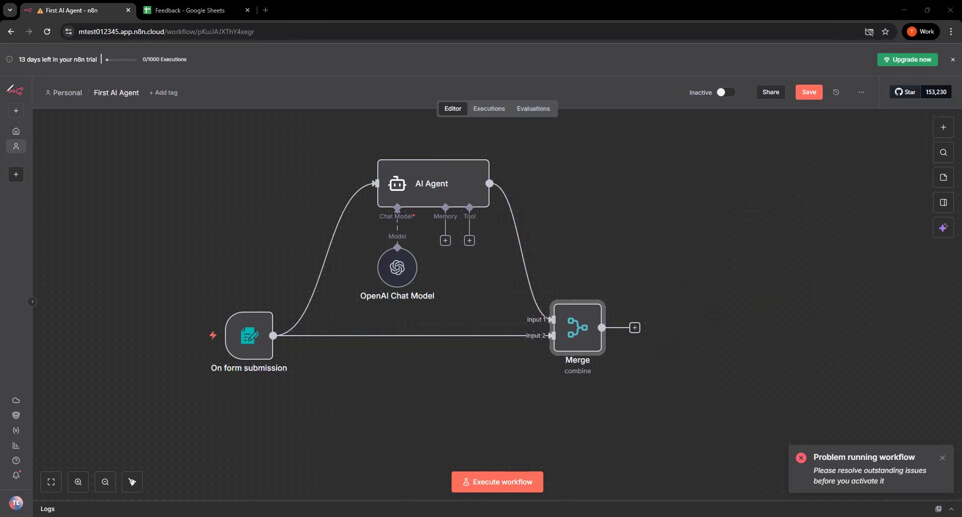
# Add a Switch node after the Merge node and execute the previous nodes to load its input data
pyautogui.click(634, 327)
pyautogui.write('sw')
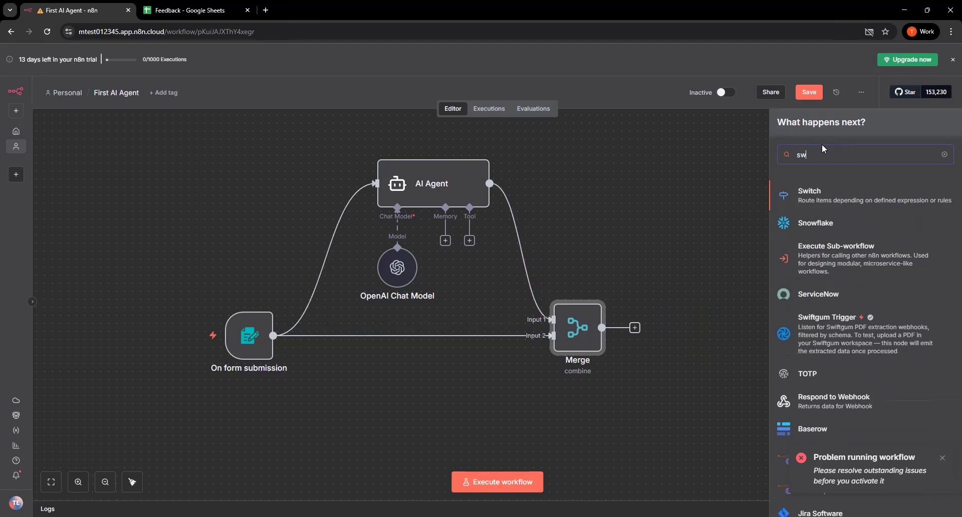
pyautogui.click(824, 203)
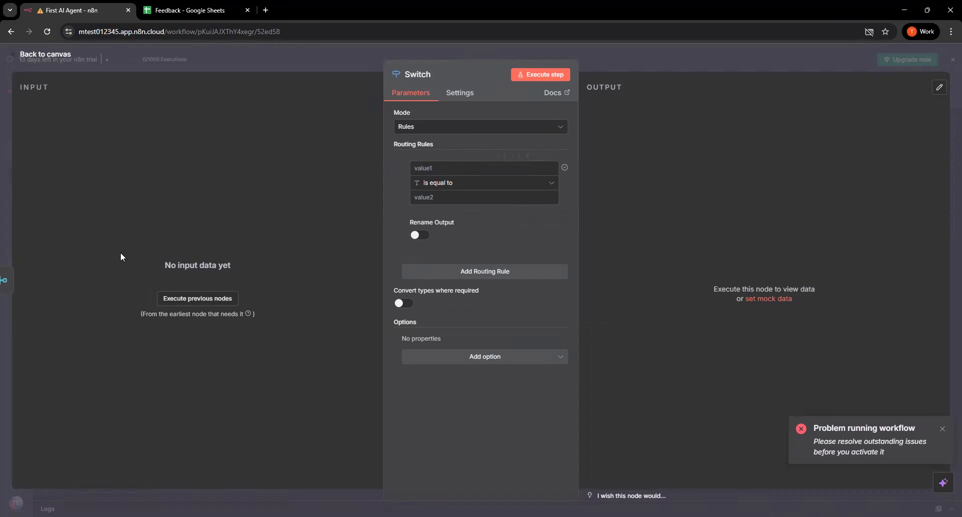
pyautogui.click(194, 302)
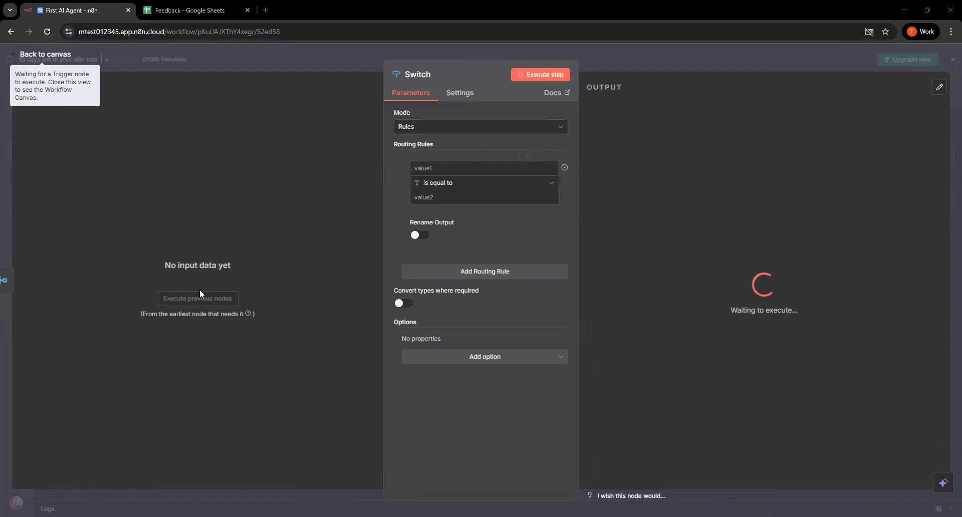
pyautogui.click(200, 290)
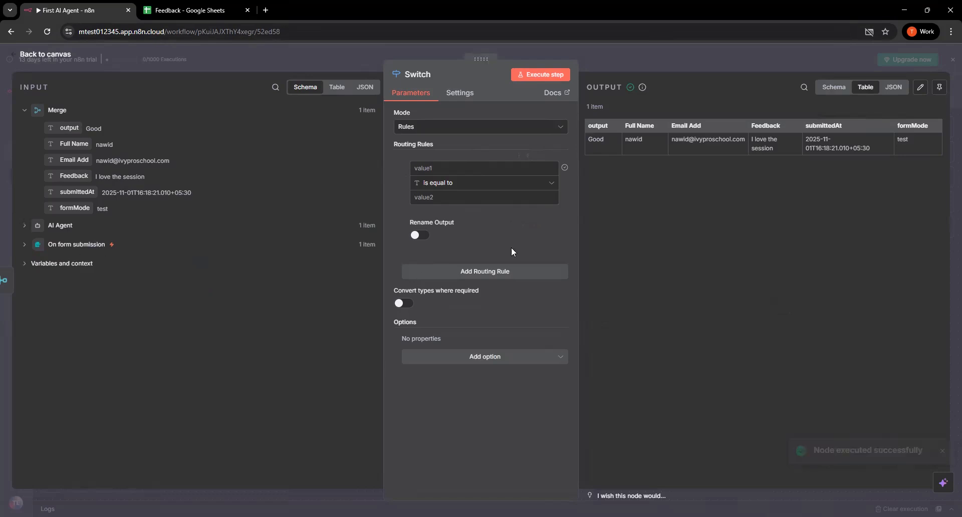
# Keep the Switch in Rules mode and set its first routing rule to AI Agent output is equal to Neutral
pyautogui.click(443, 128)
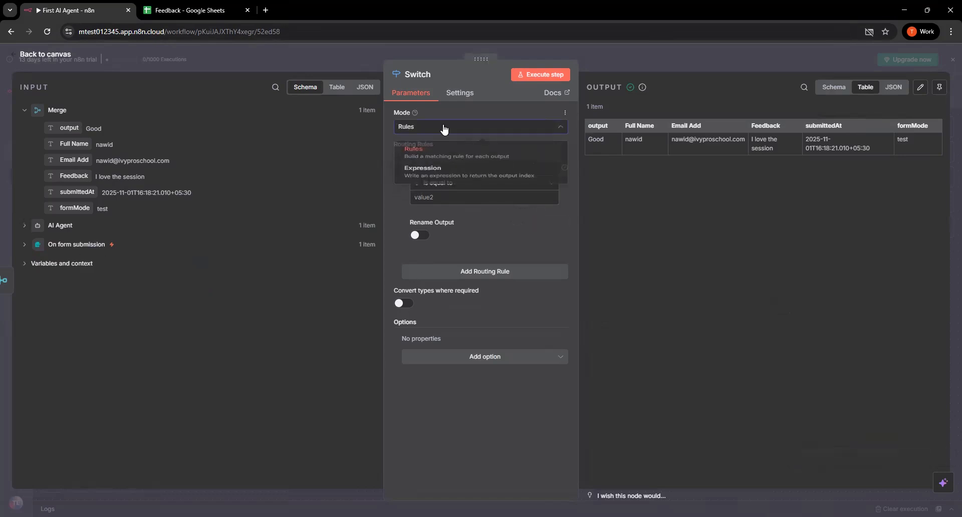
pyautogui.click(443, 128)
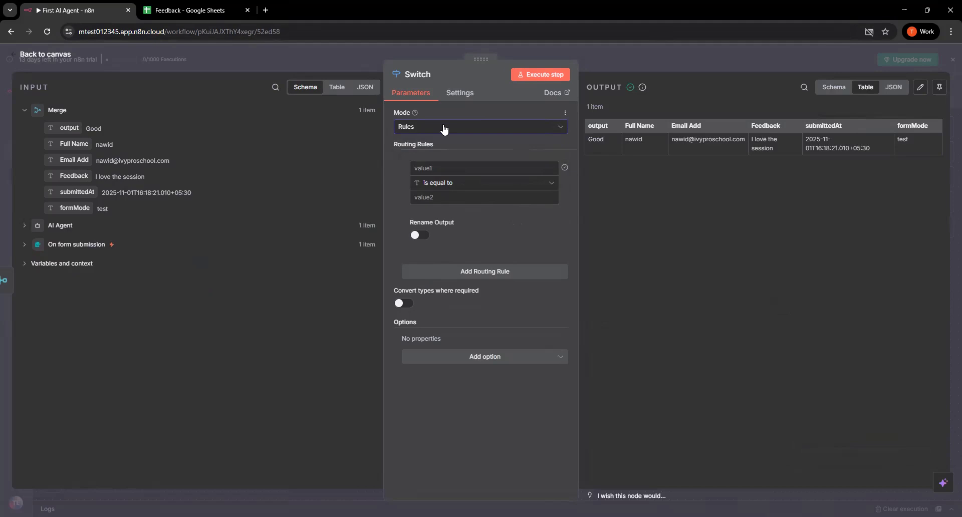
pyautogui.click(451, 168)
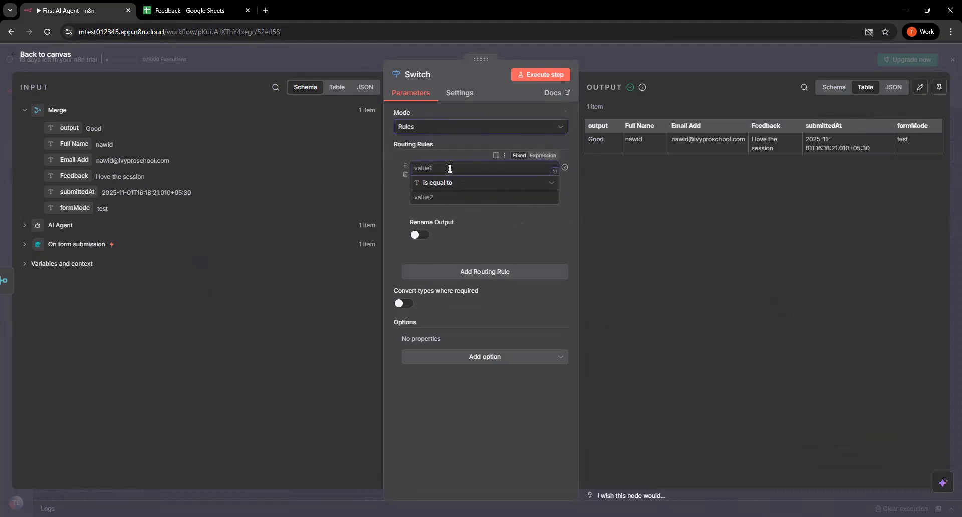
pyautogui.click(61, 226)
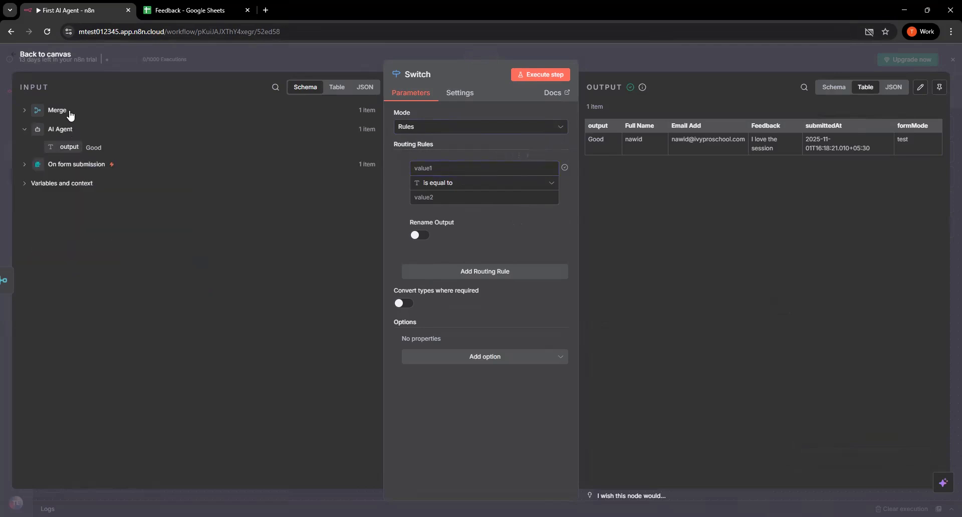
pyautogui.moveTo(65, 146); pyautogui.dragTo(466, 169)
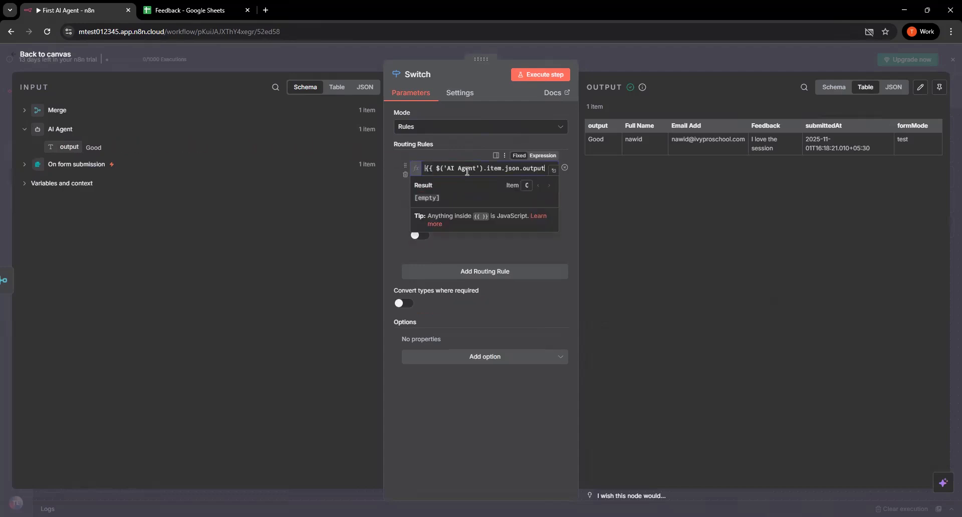
pyautogui.click(450, 233)
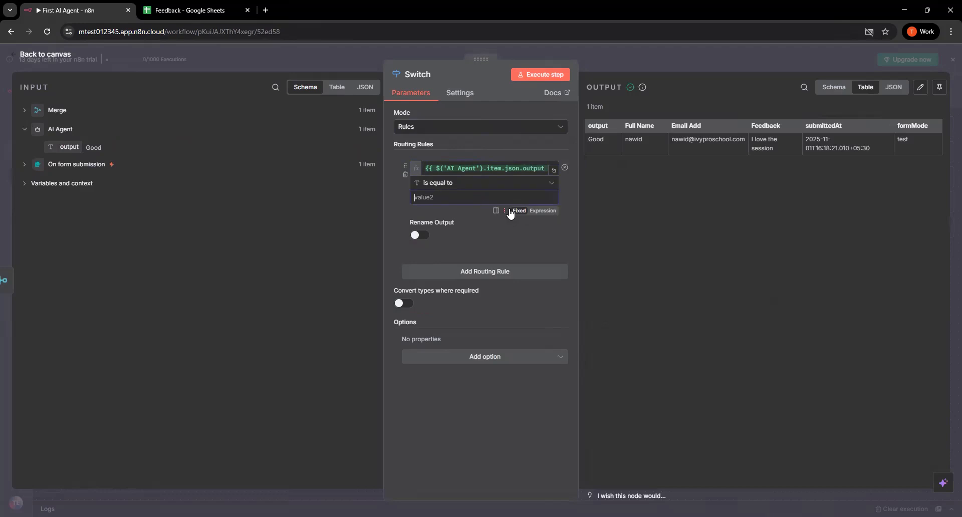
pyautogui.hotkey('alt', 'Tab')
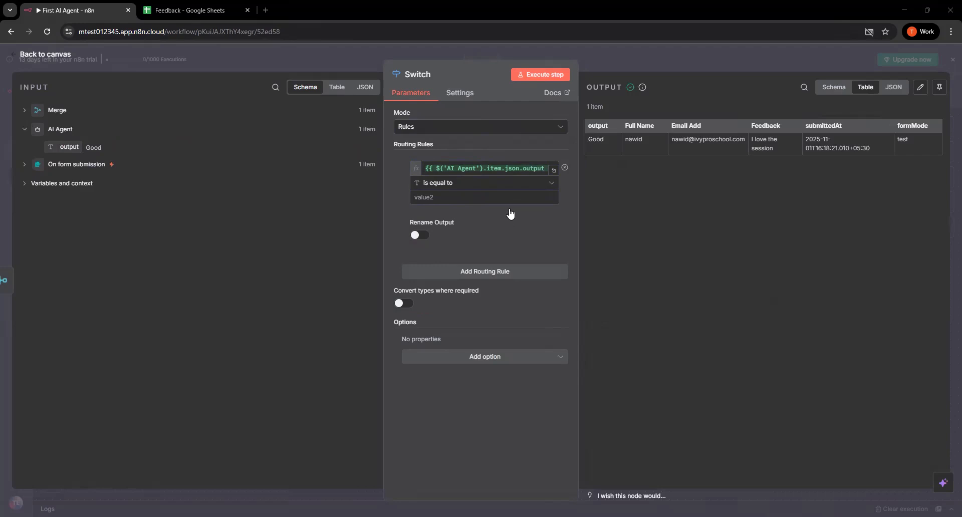
pyautogui.hotkey('alt', 'Tab')
pyautogui.write('Neutre')
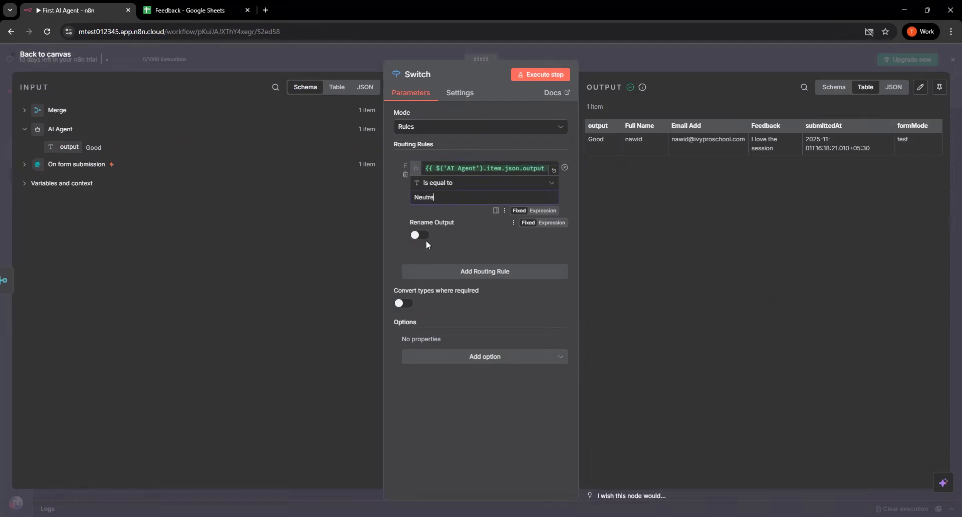
pyautogui.press('BackSpace')
pyautogui.write('al')
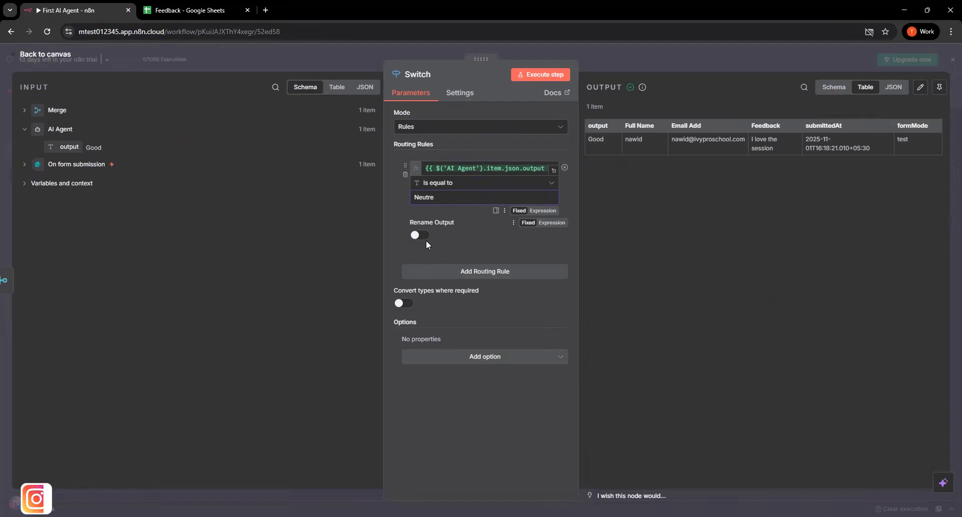
# Add a second routing rule matching the AI Agent output when it is equal to Negative
pyautogui.click(480, 275)
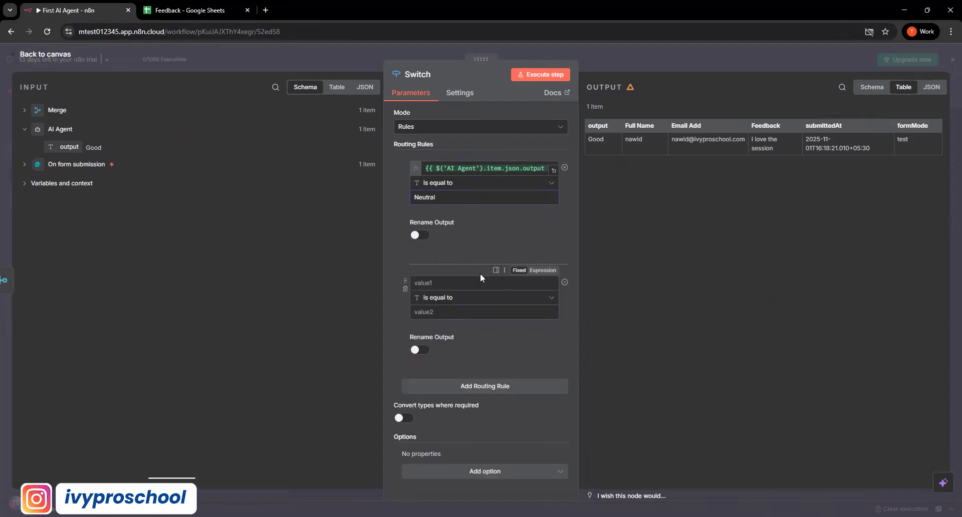
pyautogui.moveTo(70, 147); pyautogui.dragTo(454, 284)
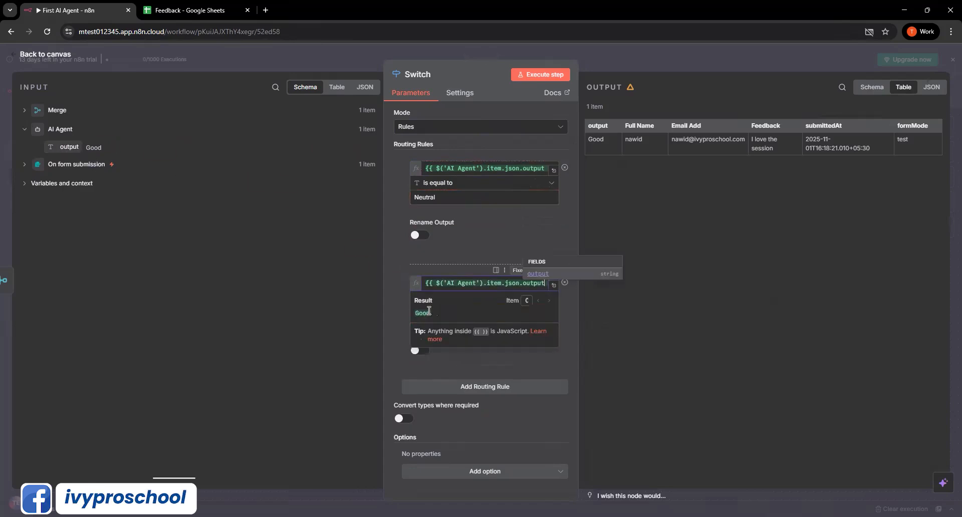
pyautogui.click(440, 313)
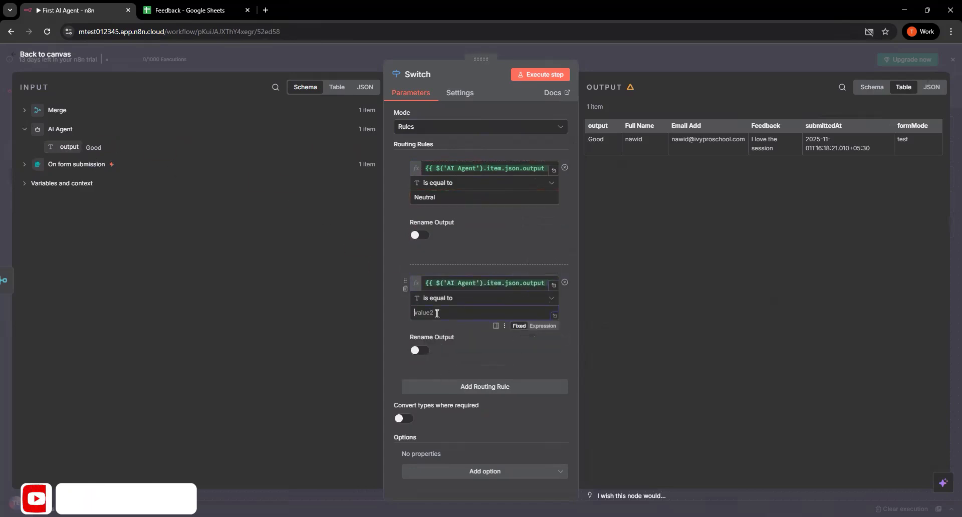
pyautogui.write('Negative')
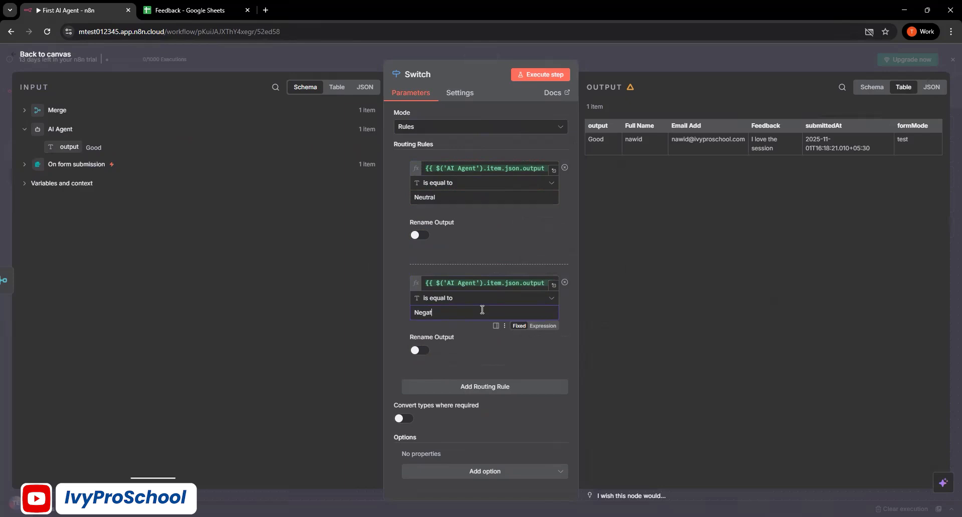
# Add a third routing rule matching the AI Agent output when it is equal to Positive
pyautogui.click(480, 388)
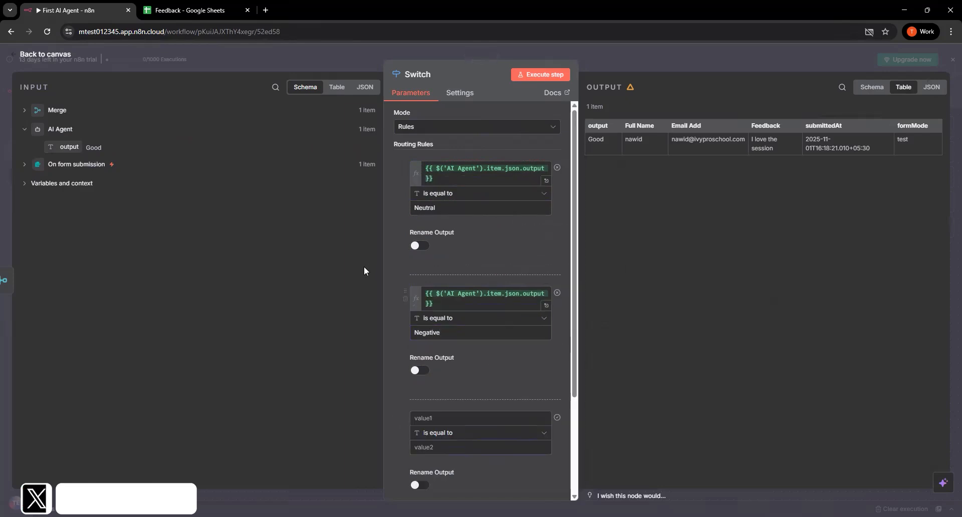
pyautogui.scroll(-2, 432, 293)
pyautogui.moveTo(63, 146); pyautogui.dragTo(449, 329)
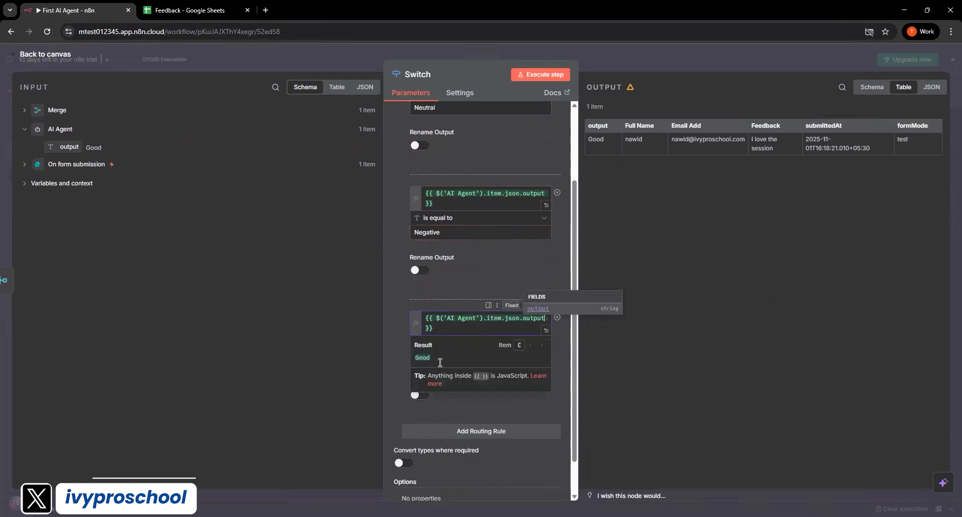
pyautogui.click(446, 358)
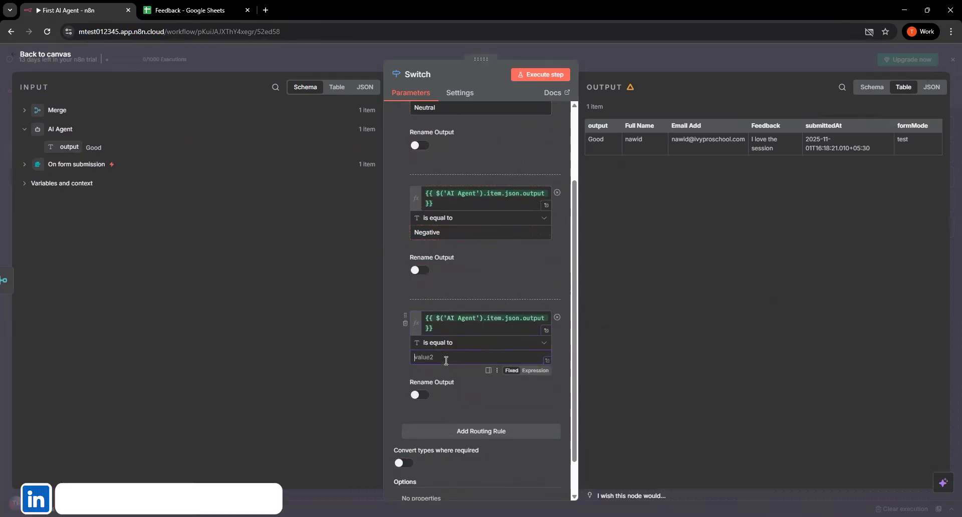
pyautogui.write('Positive')
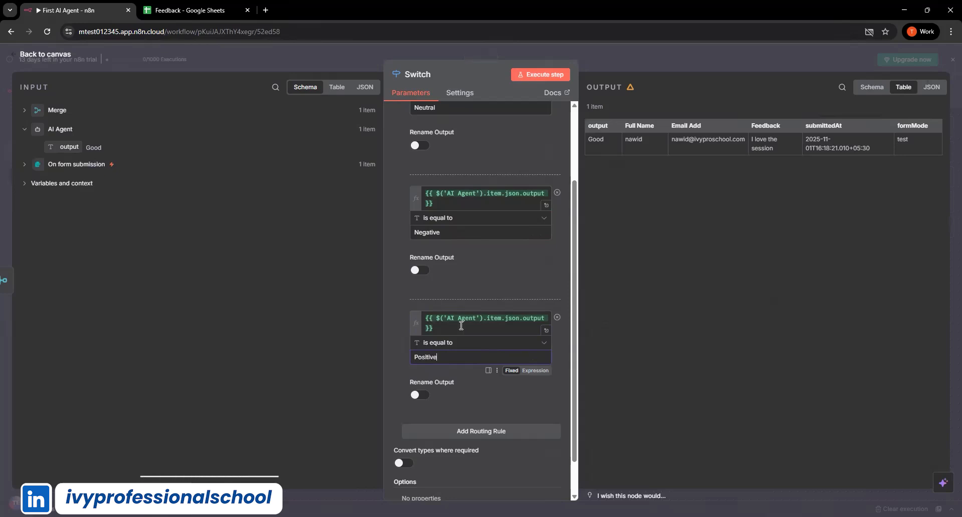
# Review the three routing rules, execute the Switch node and return to the canvas
pyautogui.scroll(2, 451, 226)
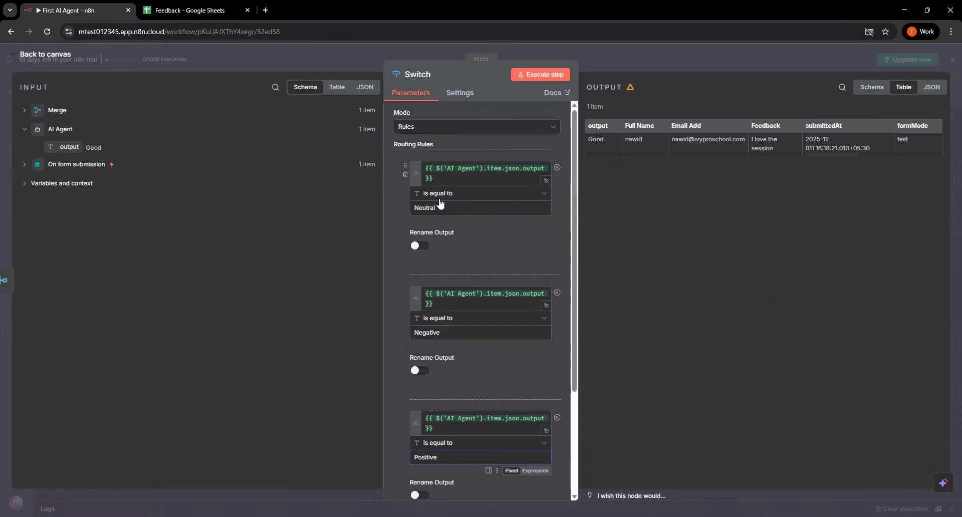
pyautogui.scroll(-1, 436, 235)
pyautogui.scroll(1, 433, 190)
pyautogui.scroll(-2, 439, 339)
pyautogui.click(438, 355)
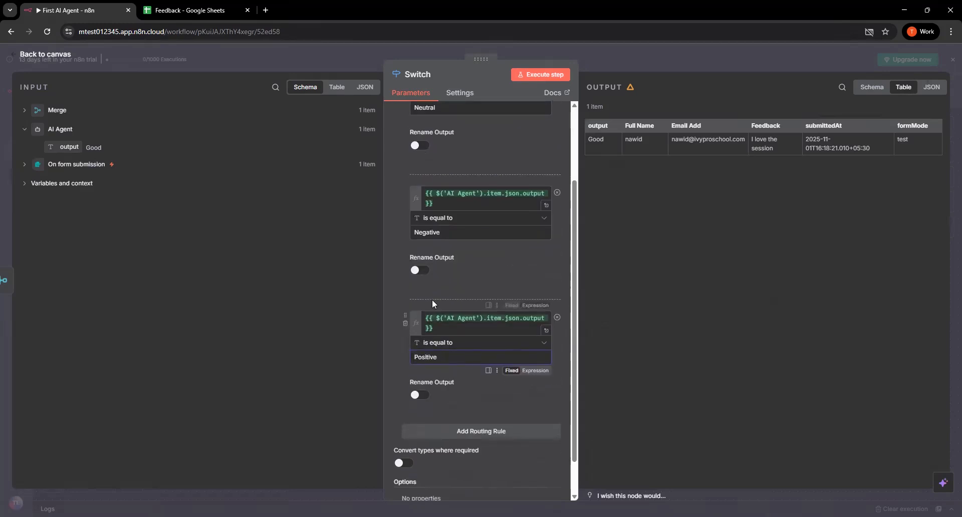
pyautogui.scroll(1, 440, 345)
pyautogui.scroll(2, 440, 344)
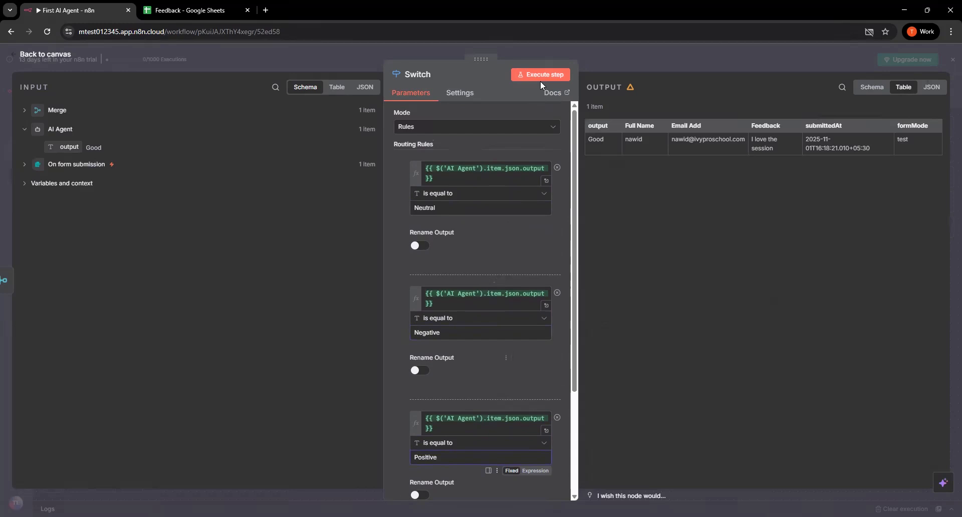
pyautogui.click(540, 75)
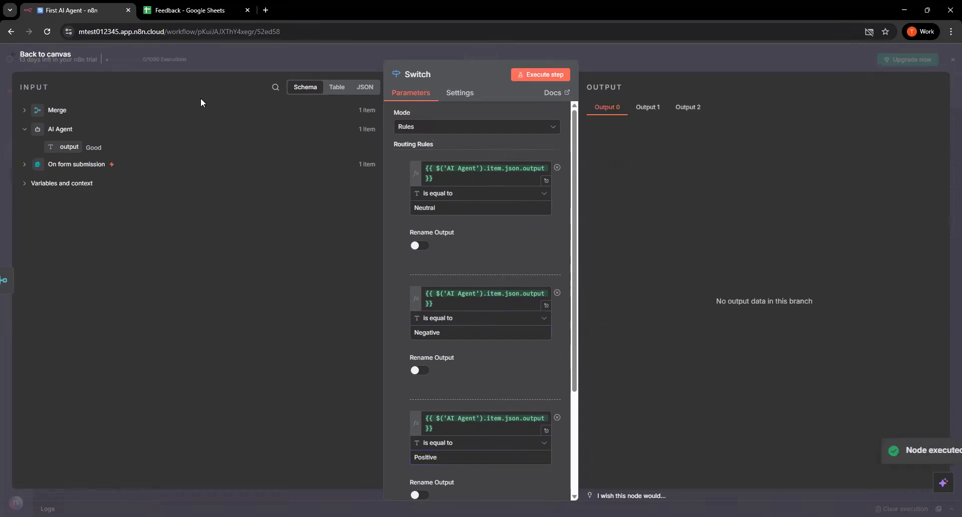
pyautogui.click(52, 55)
# Reopen the Switch node to check which routing rule feeds its first output, and return to the canvas
pyautogui.moveTo(708, 320); pyautogui.dragTo(716, 313)
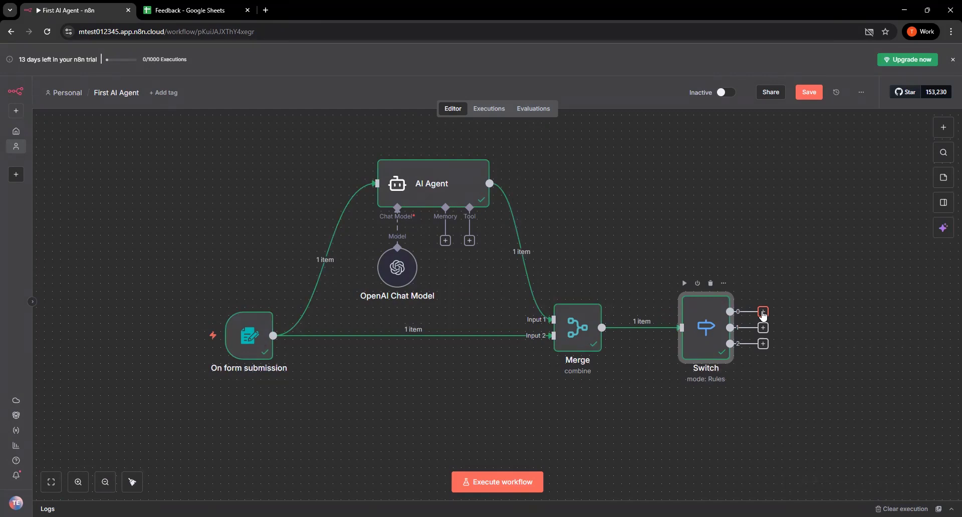
pyautogui.doubleClick(708, 325)
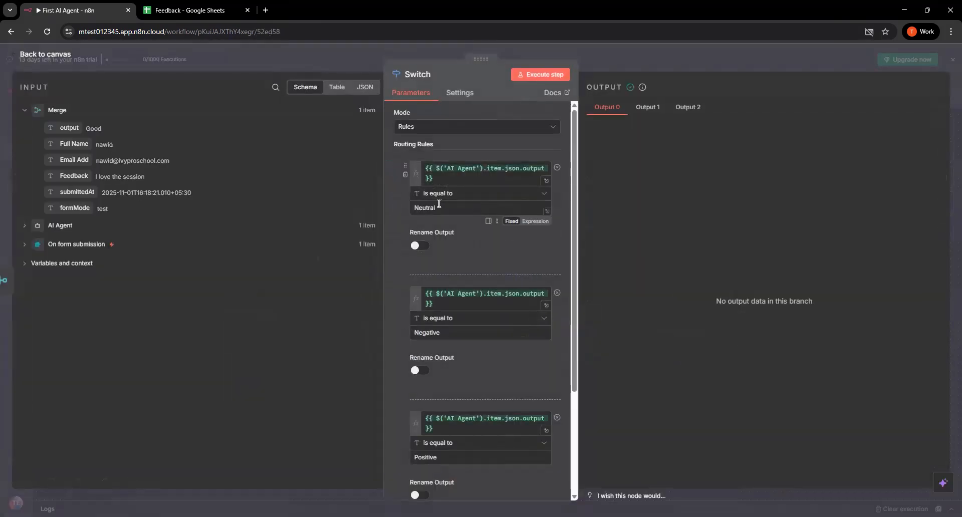
pyautogui.click(45, 53)
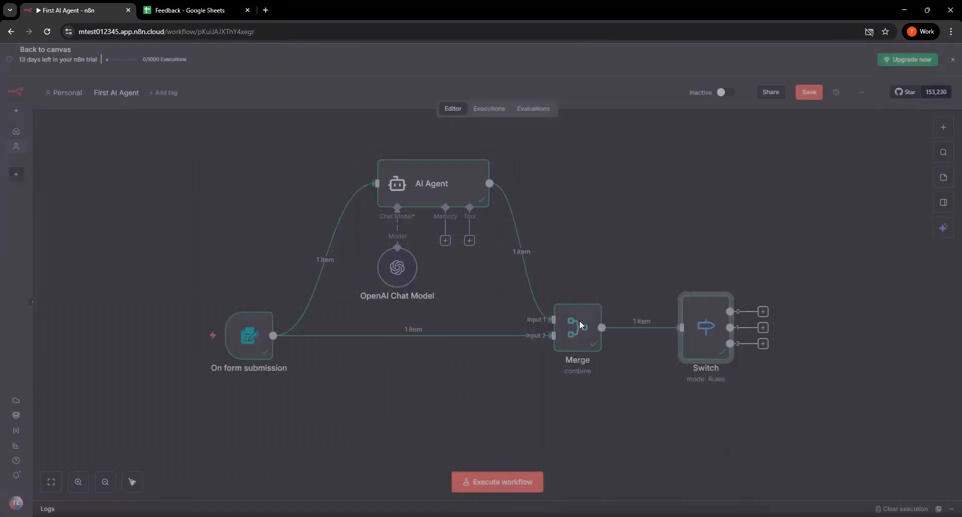
# Add a Gmail node with the Send a message action to the Switch's output 0
pyautogui.click(763, 311)
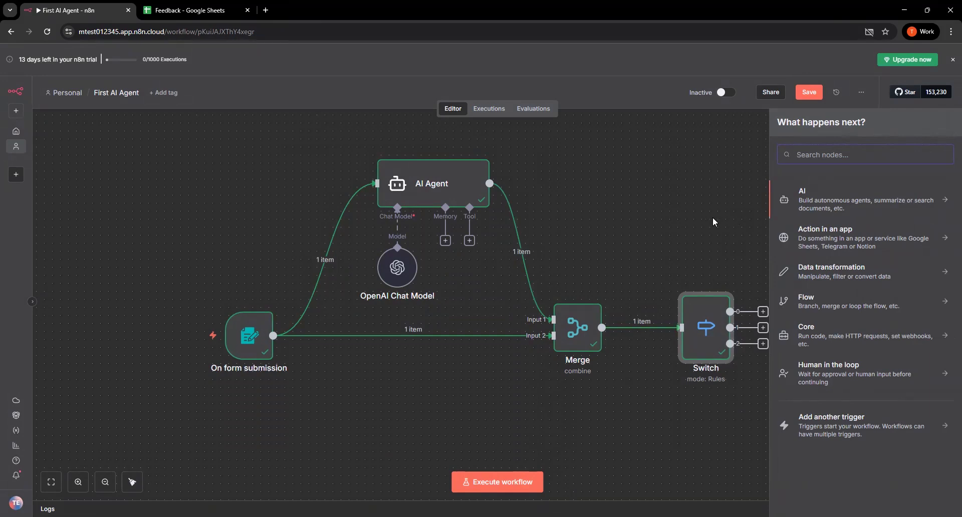
pyautogui.write('gmail')
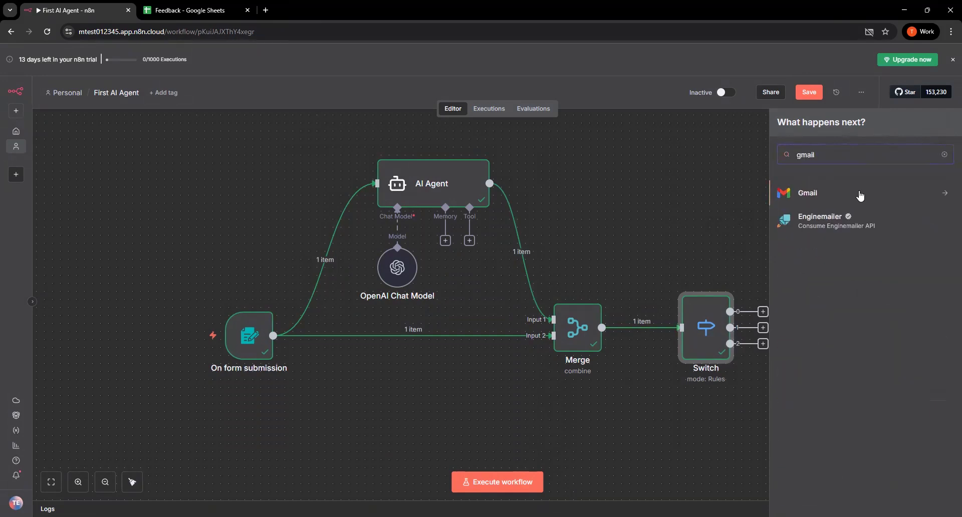
pyautogui.click(860, 195)
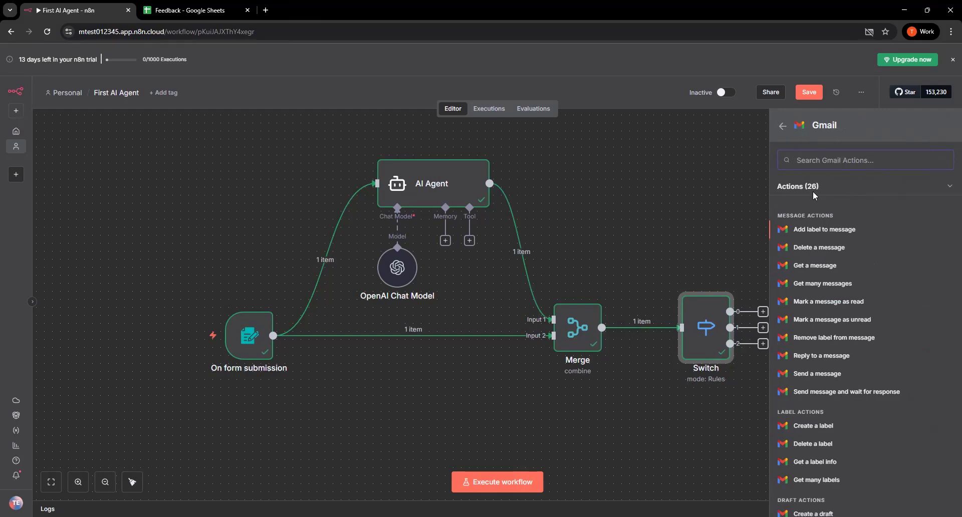
pyautogui.scroll(-5, 817, 260)
pyautogui.scroll(1, 812, 295)
pyautogui.scroll(5, 812, 295)
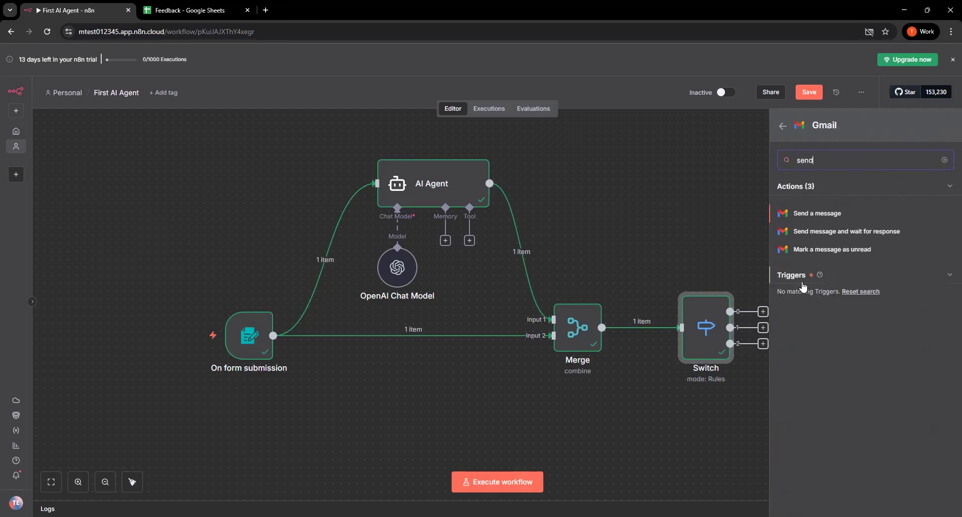
pyautogui.click(837, 215)
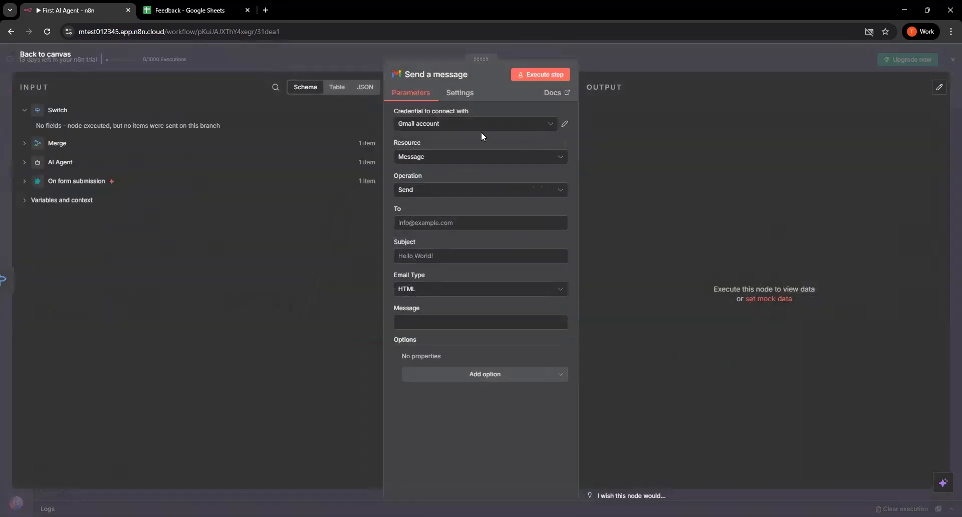
# Check the available Gmail credentials and the connection settings of the selected Gmail account
pyautogui.click(466, 129)
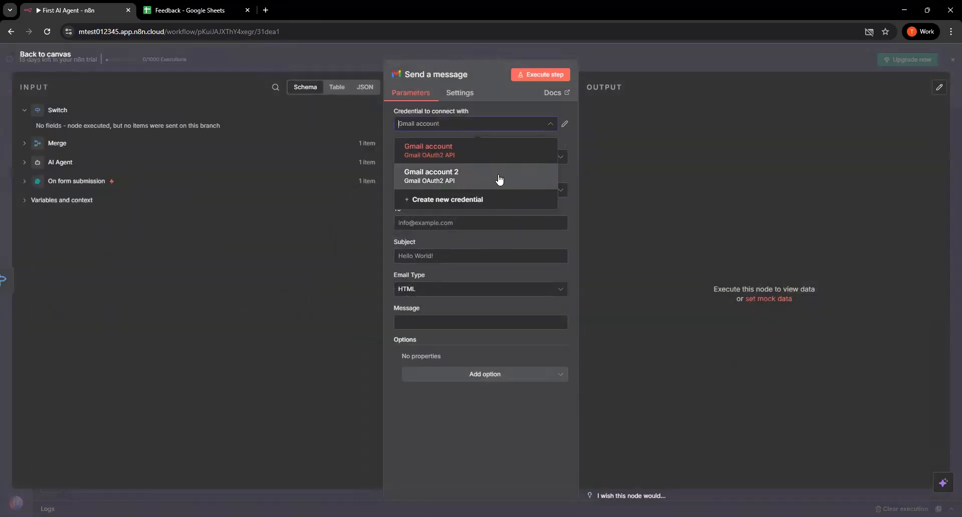
pyautogui.click(564, 123)
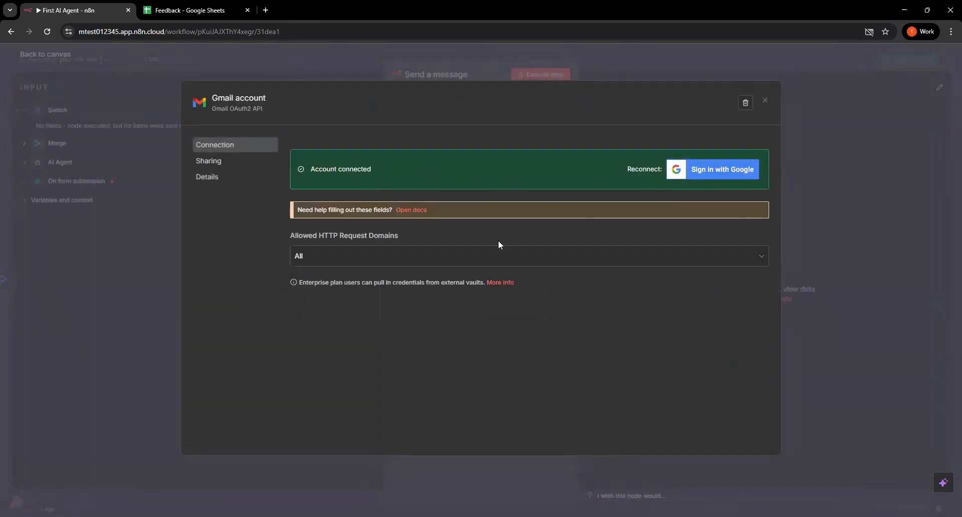
pyautogui.click(765, 102)
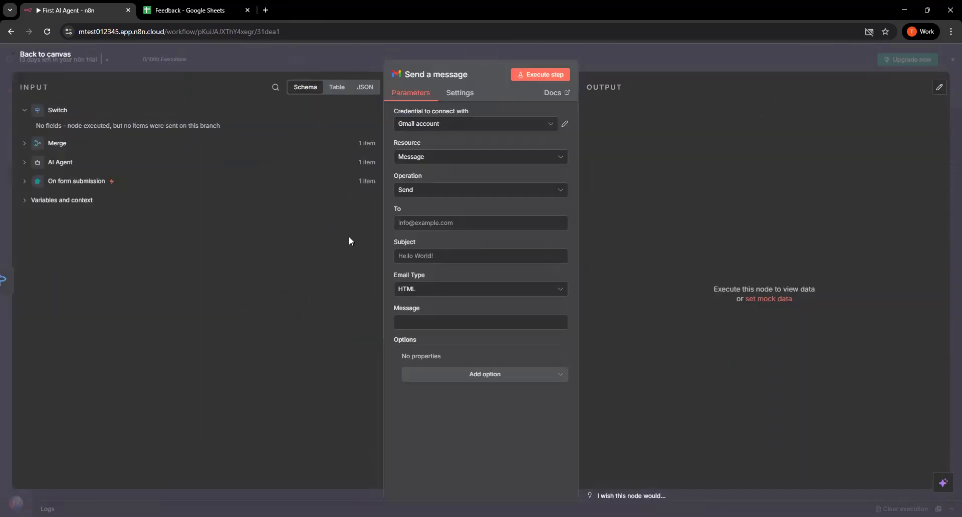
# Keep the Message resource and Send operation, and map the form submission's Email Add field as the message recipient
pyautogui.click(439, 221)
pyautogui.hotkey('alt', 'Tab')
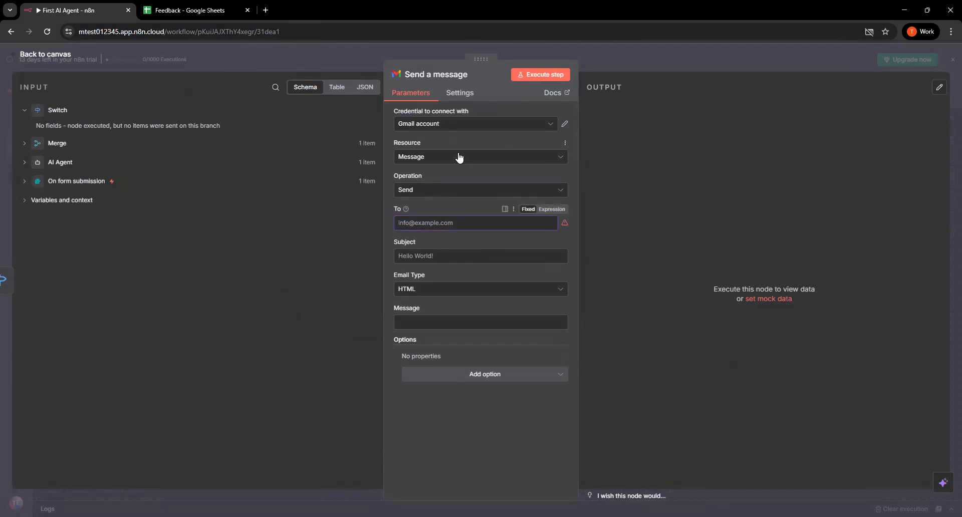
pyautogui.click(460, 157)
pyautogui.click(460, 157)
pyautogui.click(443, 191)
pyautogui.click(443, 191)
pyautogui.click(442, 224)
pyautogui.click(57, 181)
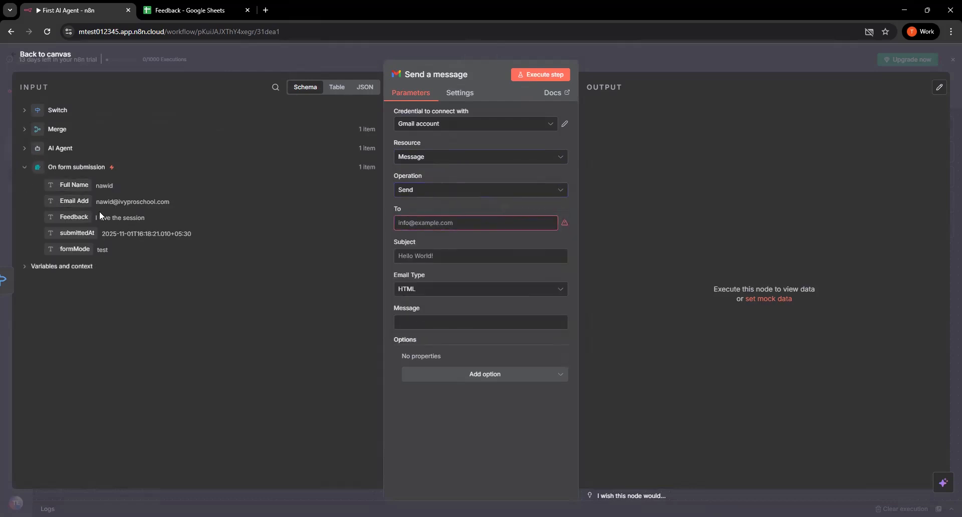
pyautogui.moveTo(74, 200); pyautogui.dragTo(450, 229)
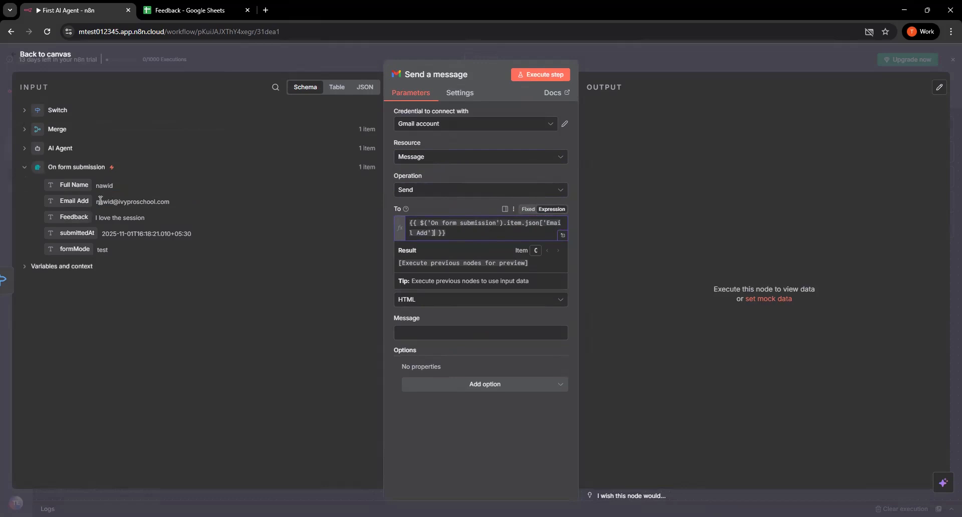
# Set the Gmail message's subject to 'Thanks for the feedback' and its email type to Text
pyautogui.click(437, 437)
pyautogui.click(444, 268)
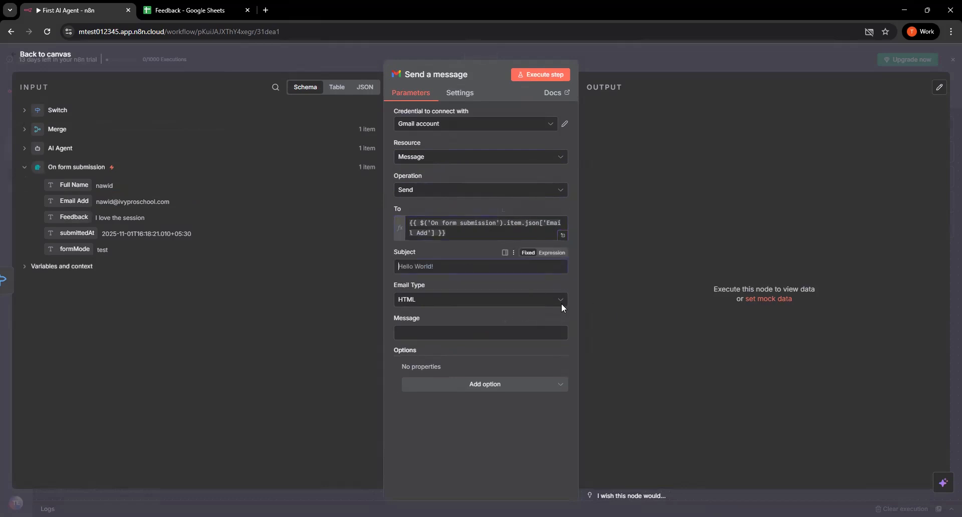
pyautogui.write('Thanks for the feedback')
pyautogui.click(501, 306)
pyautogui.click(473, 326)
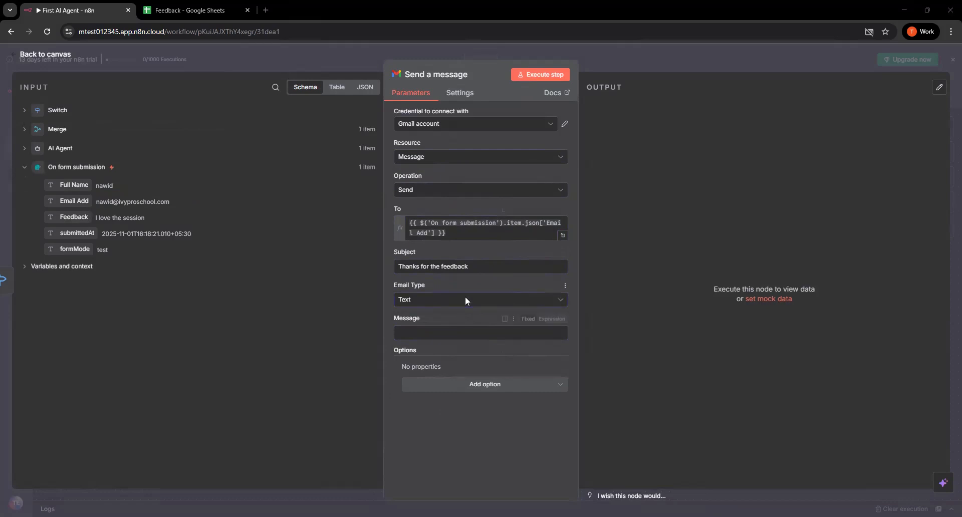
pyautogui.click(441, 302)
pyautogui.click(414, 328)
# Start the message with the greeting 'Hi', the form submission's Full Name field and a comma, followed by a blank line
pyautogui.click(429, 330)
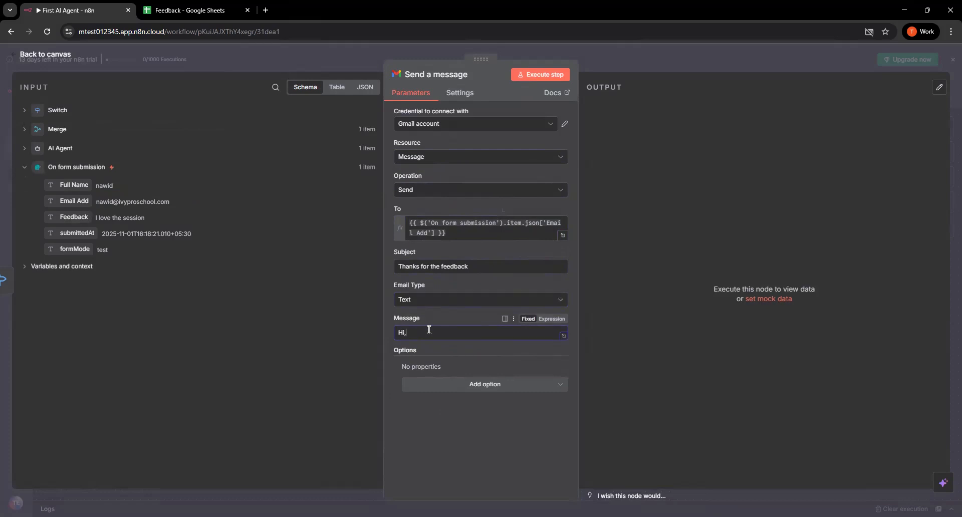
pyautogui.write('Hi,')
pyautogui.moveTo(91, 188); pyautogui.dragTo(446, 333)
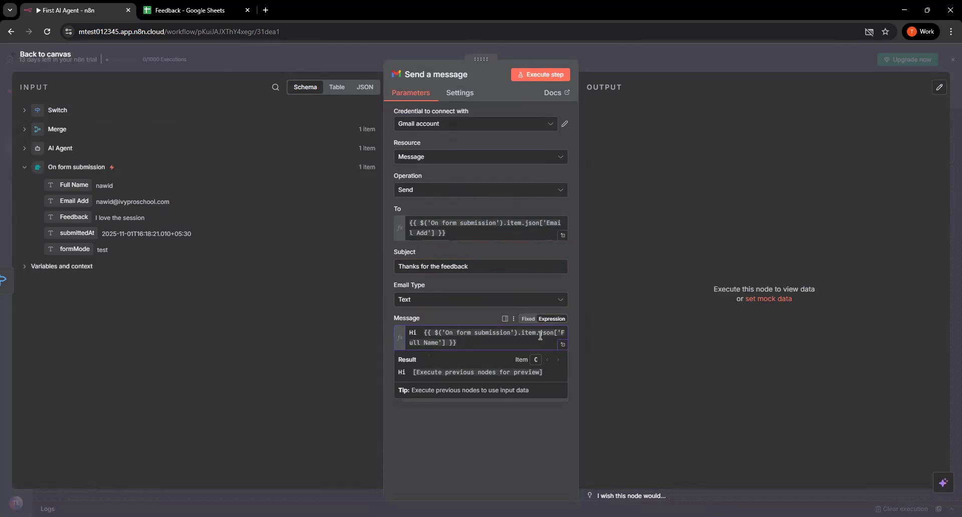
pyautogui.click(431, 420)
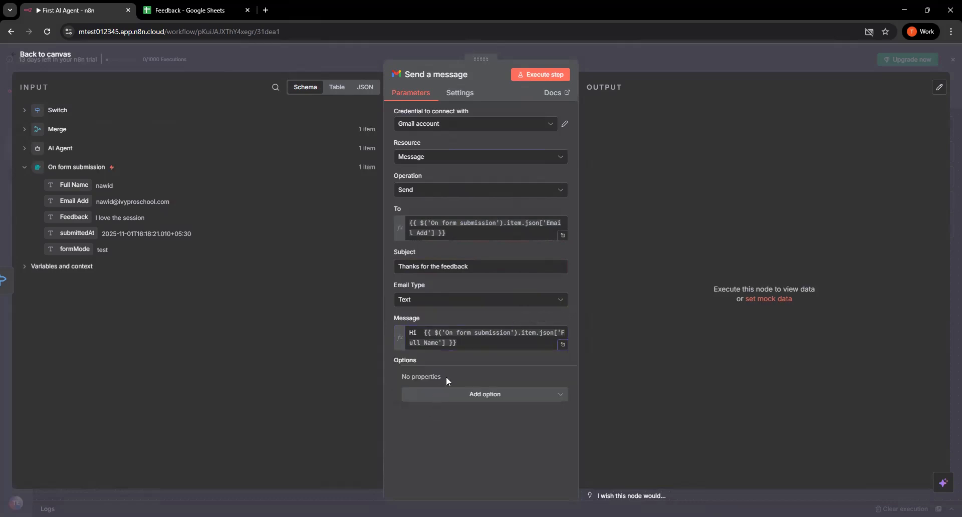
pyautogui.click(474, 345)
pyautogui.write(',')
pyautogui.press('Return')
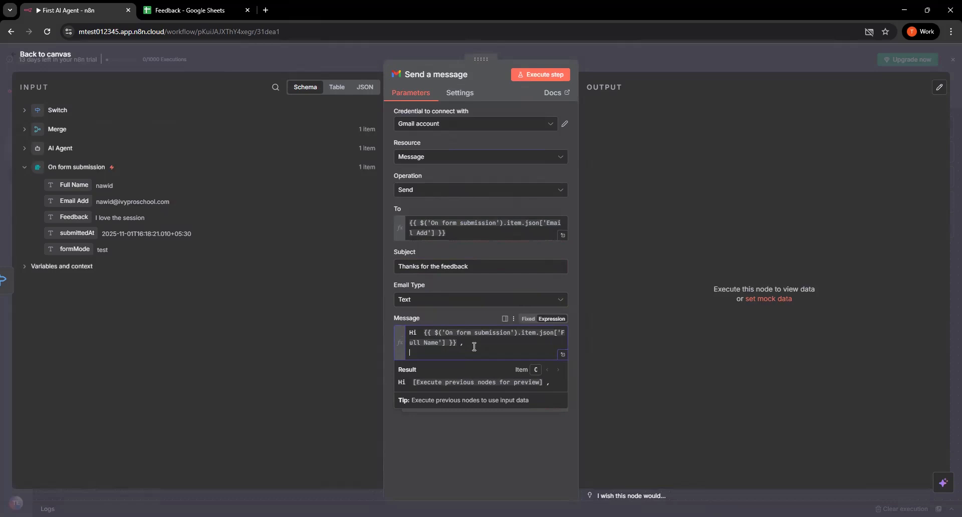
pyautogui.press('Return')
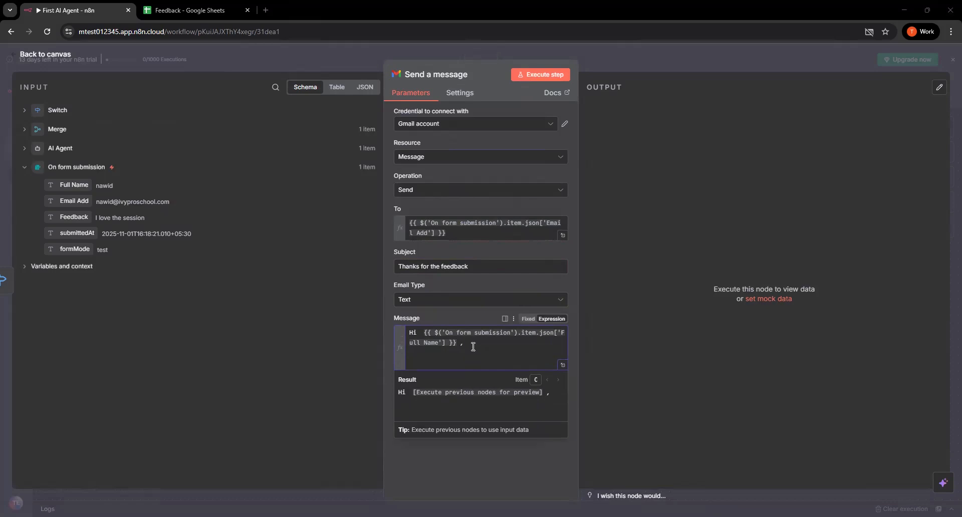
# Add the body text 'Thanks for sharing your feedback. We truly value your input and will use it to keep improving our services.' below the greeting
pyautogui.write('Thanks for sh')
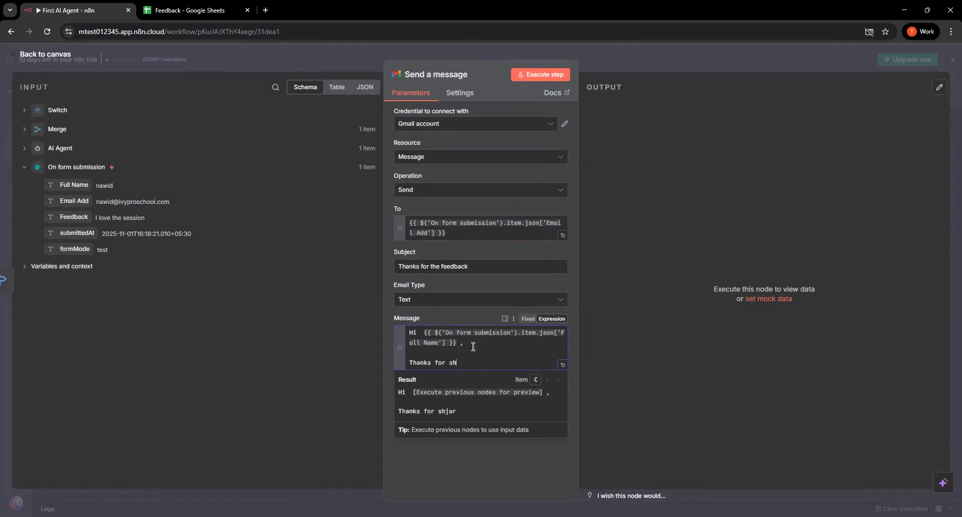
pyautogui.write('aring your feedback')
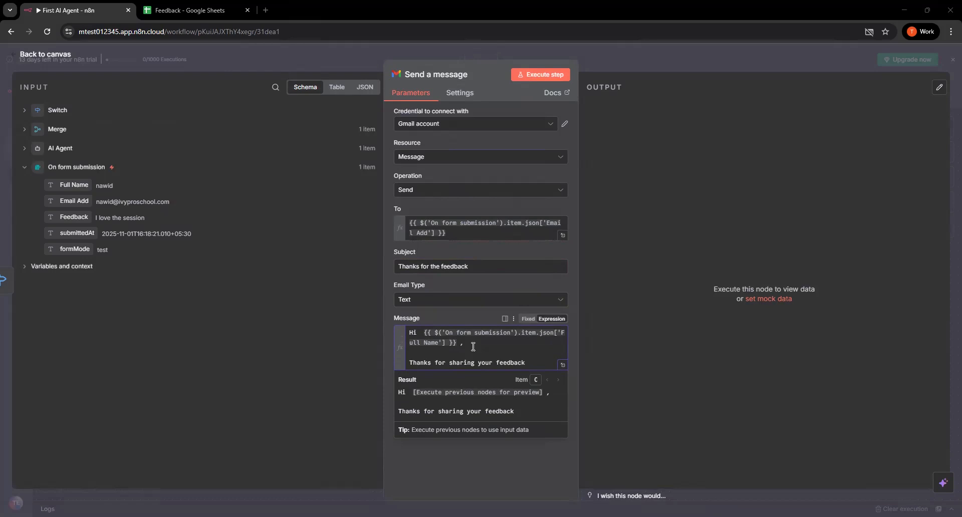
pyautogui.write('We truly value your input and will use it to keep improving our services.')
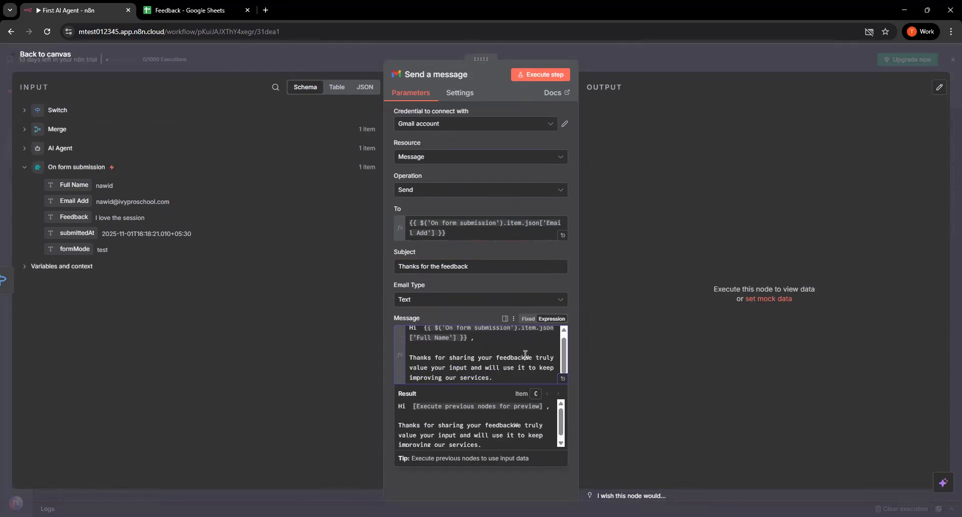
pyautogui.click(525, 358)
pyautogui.write('.')
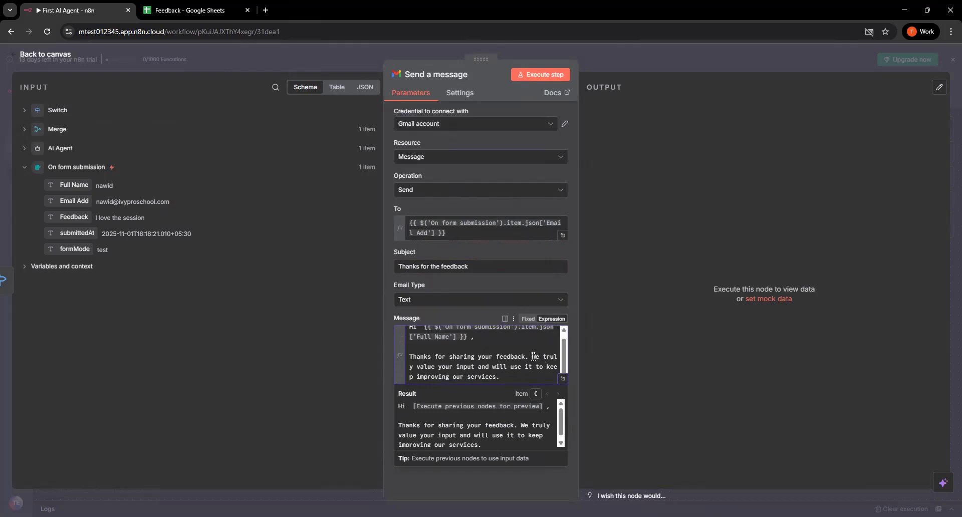
# End the message with a separate two-line sign-off, 'Sinecerly,' and 'Customer Team', and return to the canvas
pyautogui.click(503, 374)
pyautogui.press('Return')
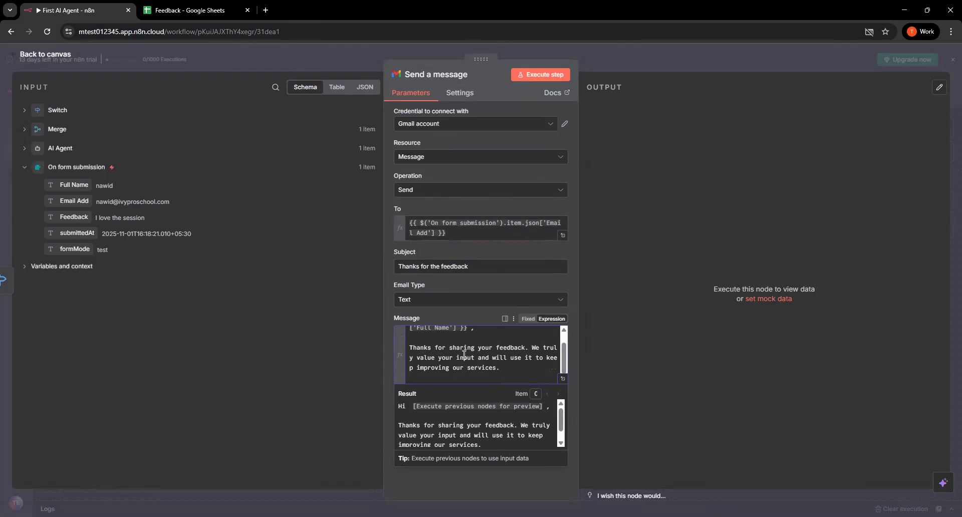
pyautogui.scroll(-1, 470, 354)
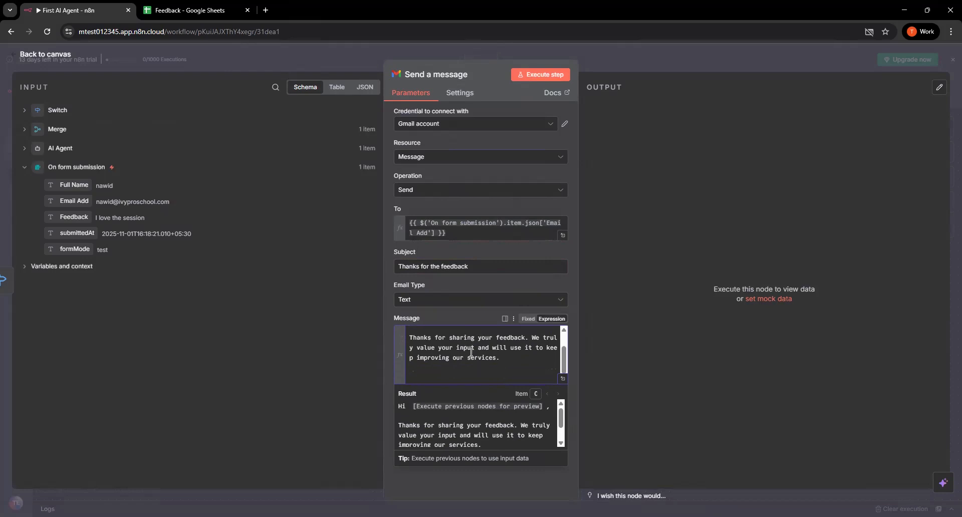
pyautogui.write('Your')
pyautogui.press('BackSpace')
pyautogui.press('BackSpace')
pyautogui.press('BackSpace')
pyautogui.press('BackSpace')
pyautogui.press('BackSpace')
pyautogui.write('Sincerly,')
pyautogui.press('Return')
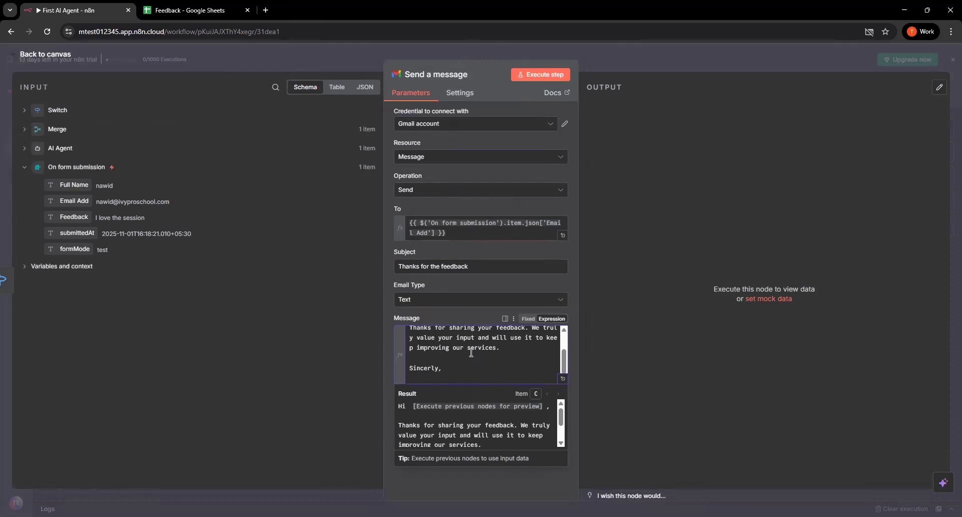
pyautogui.write('erly, ')
pyautogui.write('Custo')
pyautogui.write('mer Teas')
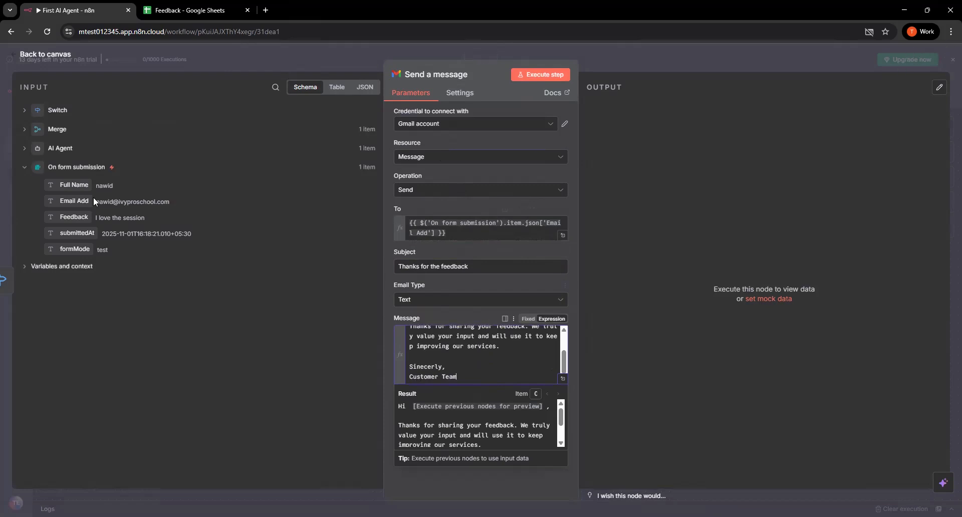
pyautogui.click(46, 59)
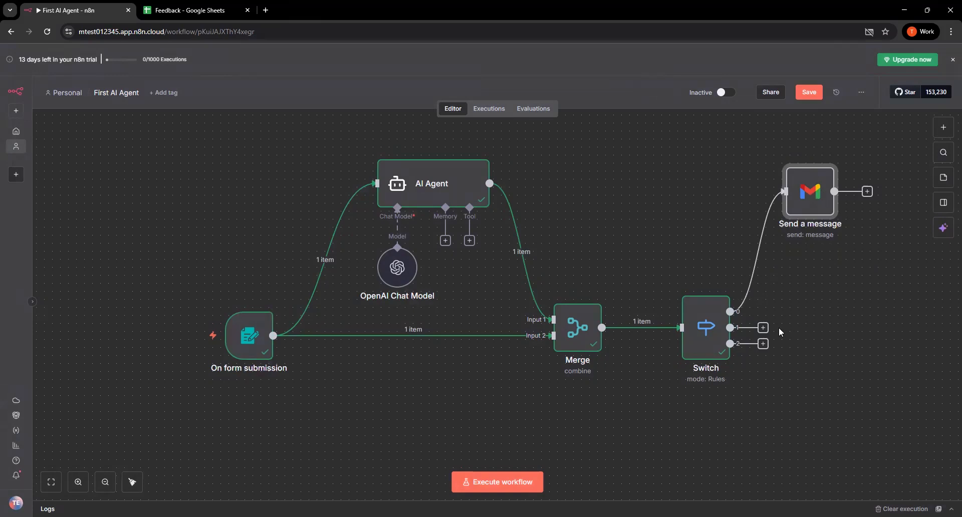
# Add a Gmail node with the Send a message action to the Switch's output 1
pyautogui.click(762, 327)
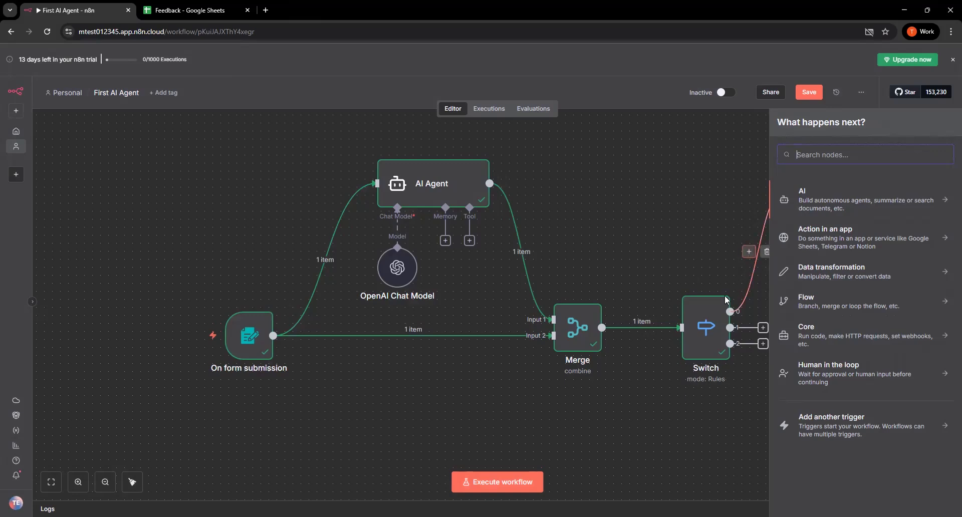
pyautogui.click(652, 381)
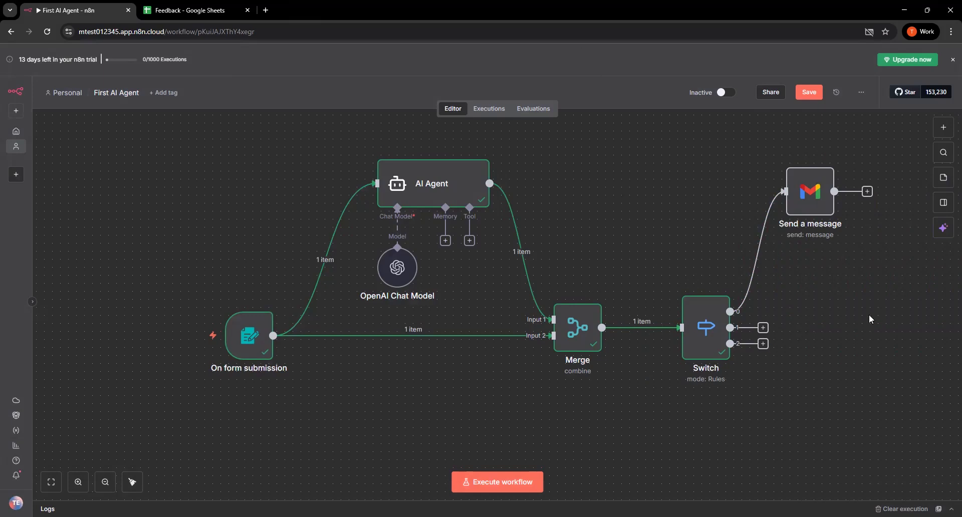
pyautogui.click(763, 327)
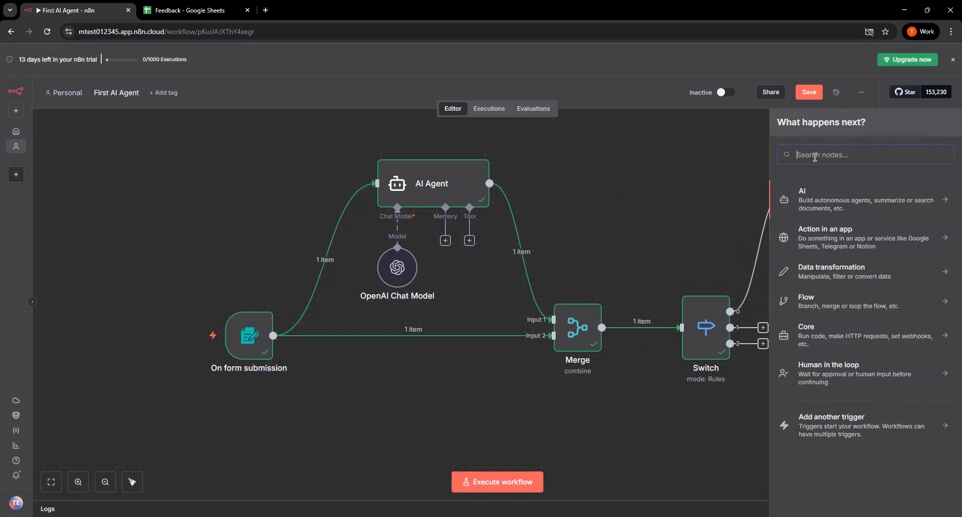
pyautogui.write('send')
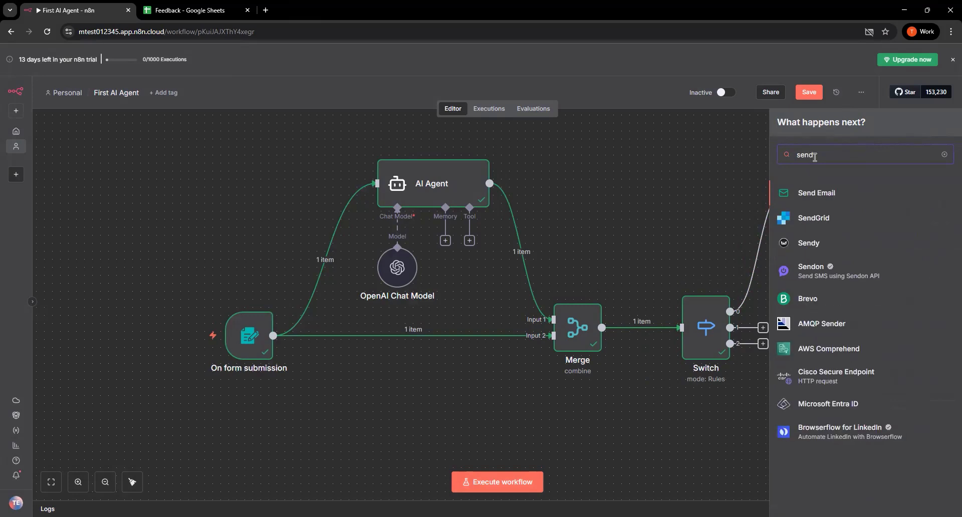
pyautogui.press('BackSpace')
pyautogui.press('BackSpace')
pyautogui.press('BackSpace')
pyautogui.press('BackSpace')
pyautogui.write('ga')
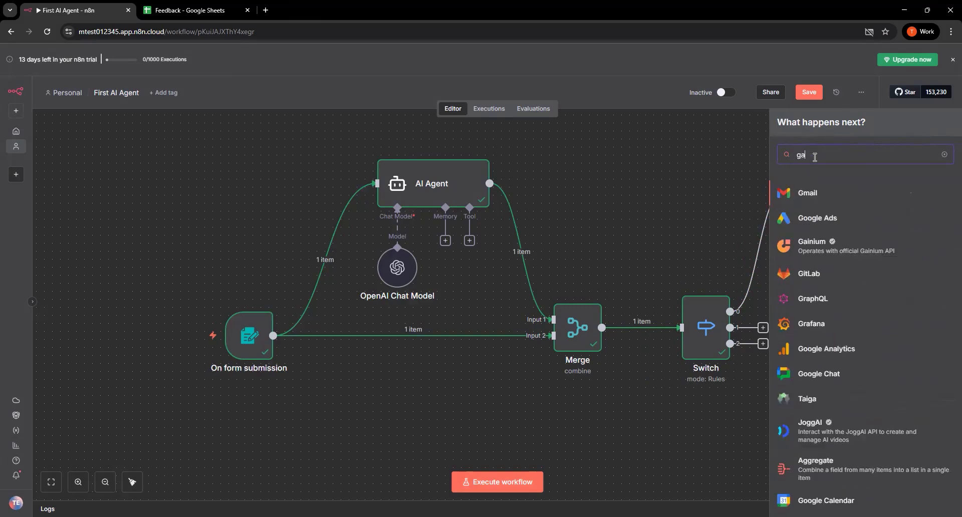
pyautogui.click(843, 192)
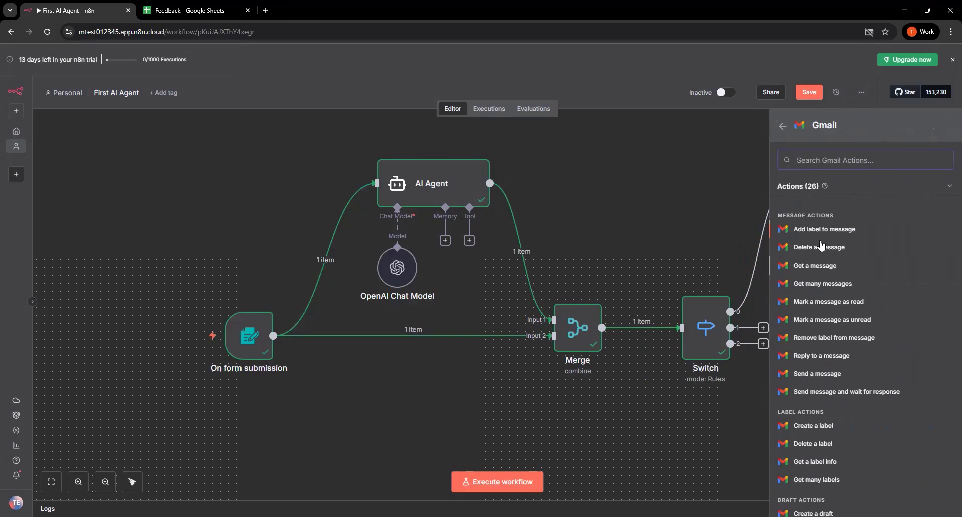
pyautogui.write('se')
pyautogui.click(821, 212)
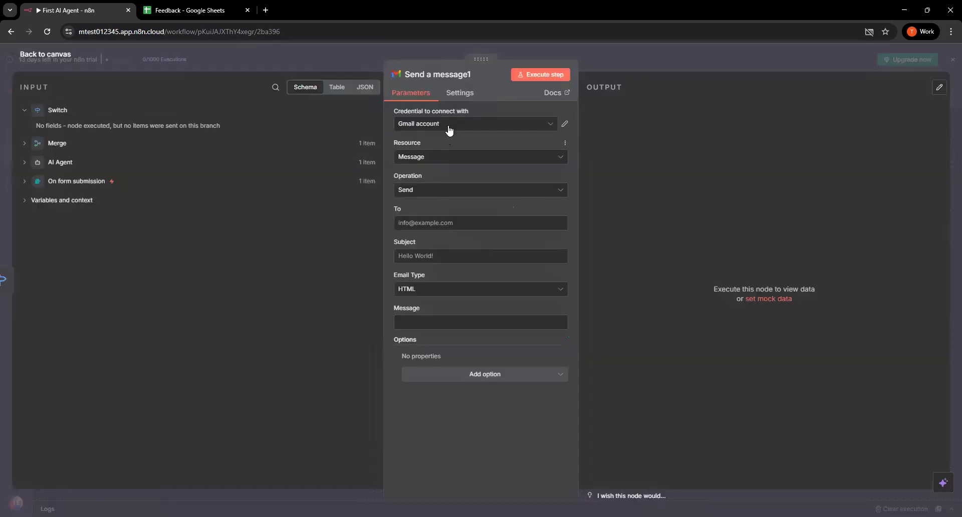
# Map the form submission's Email Add field as the recipient of the second Gmail message
pyautogui.click(440, 222)
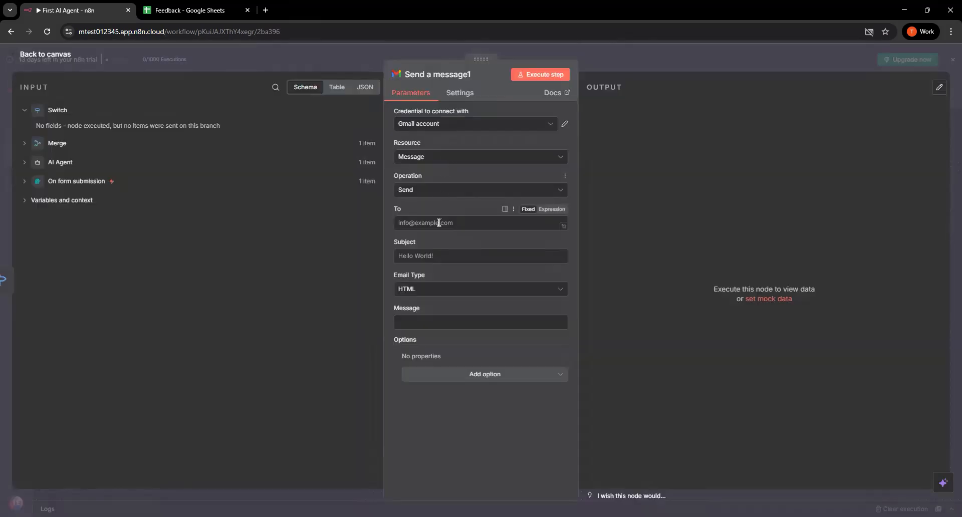
pyautogui.click(67, 181)
pyautogui.moveTo(74, 201); pyautogui.dragTo(462, 223)
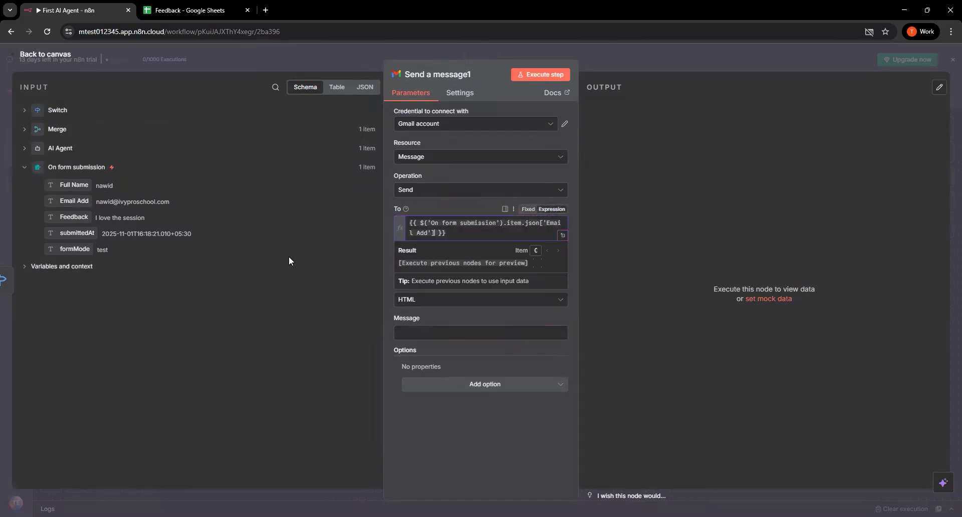
pyautogui.click(441, 311)
# Give the second Gmail message the subject 'Thanks for the feedback' and the email type Text
pyautogui.click(432, 267)
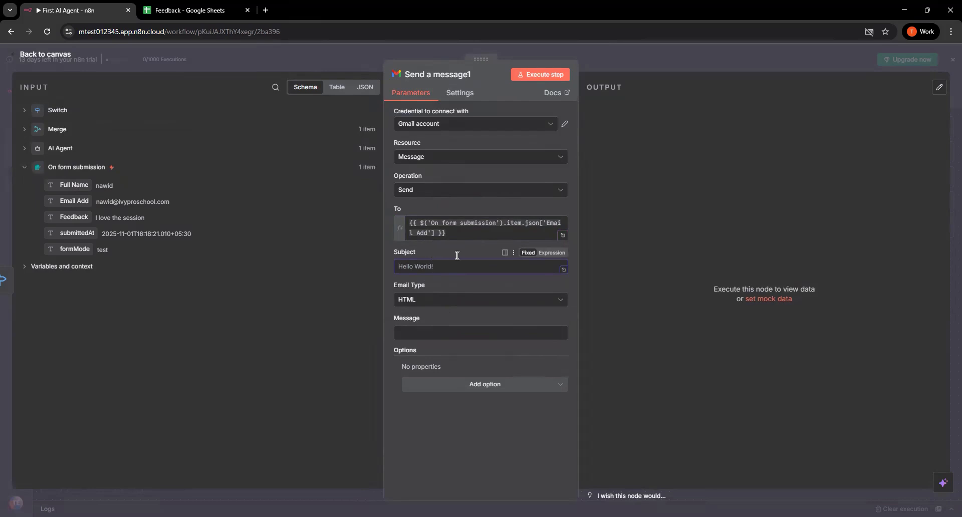
pyautogui.write('Thans')
pyautogui.press('BackSpace')
pyautogui.write('ks for the feedback')
pyautogui.click(444, 299)
pyautogui.click(432, 327)
# Begin the second message with 'Hi', the form submission's Full Name field and a comma
pyautogui.click(432, 331)
pyautogui.write('Hi,')
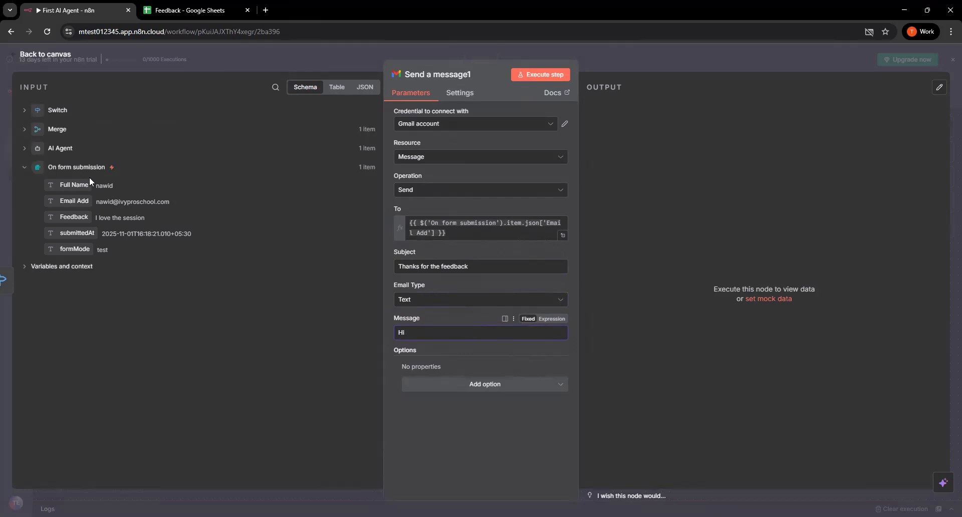
pyautogui.moveTo(83, 188); pyautogui.dragTo(455, 340)
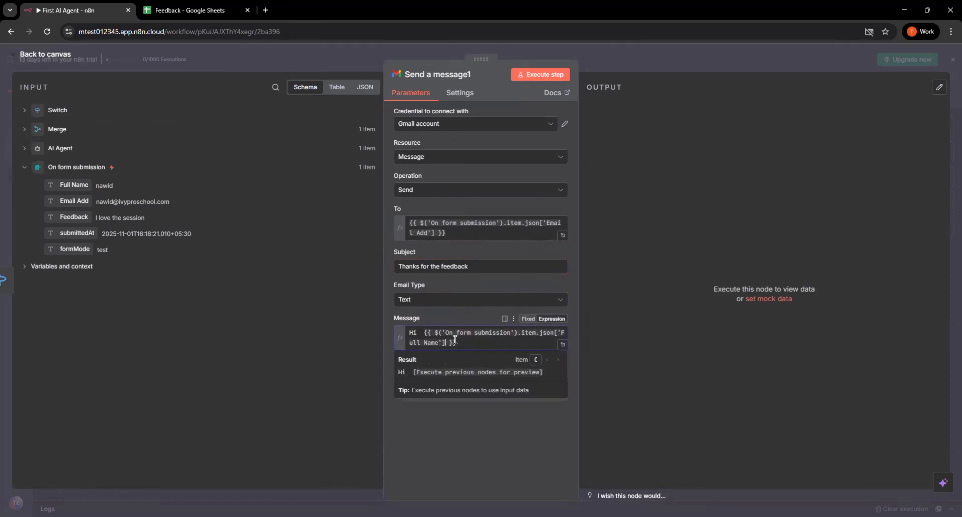
pyautogui.click(454, 401)
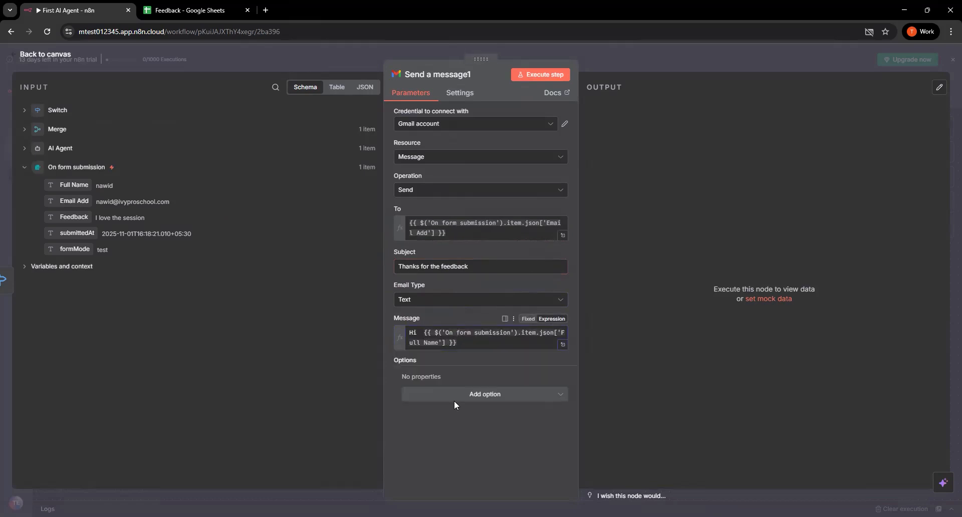
pyautogui.click(473, 344)
pyautogui.write(',')
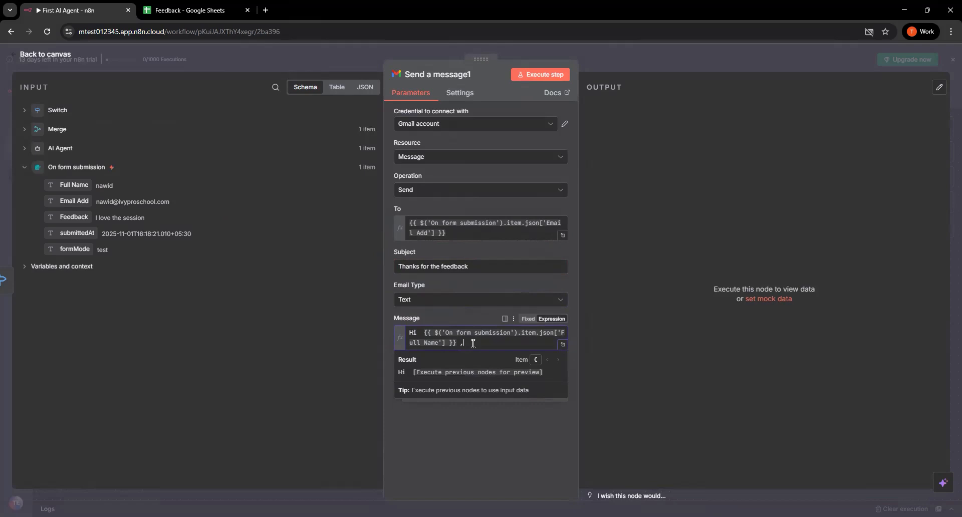
# Add the body 'Thank you for sharing your honest thoughts with us. We truly value your input and will use it to keep improving our services.'
pyautogui.press('Return')
pyautogui.press('Return')
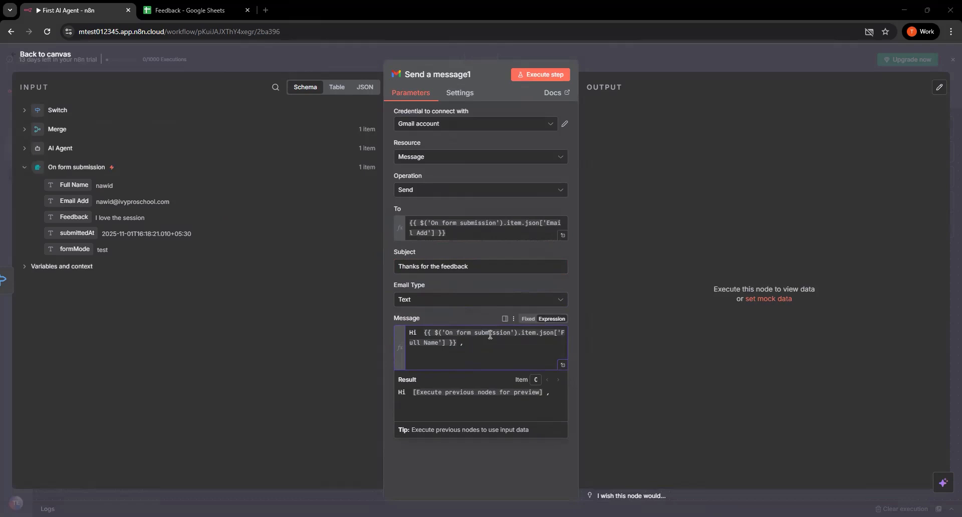
pyautogui.write('Thank you for sharing your honest thoughts with us. We truly value your input and will use it to keep improving our services.')
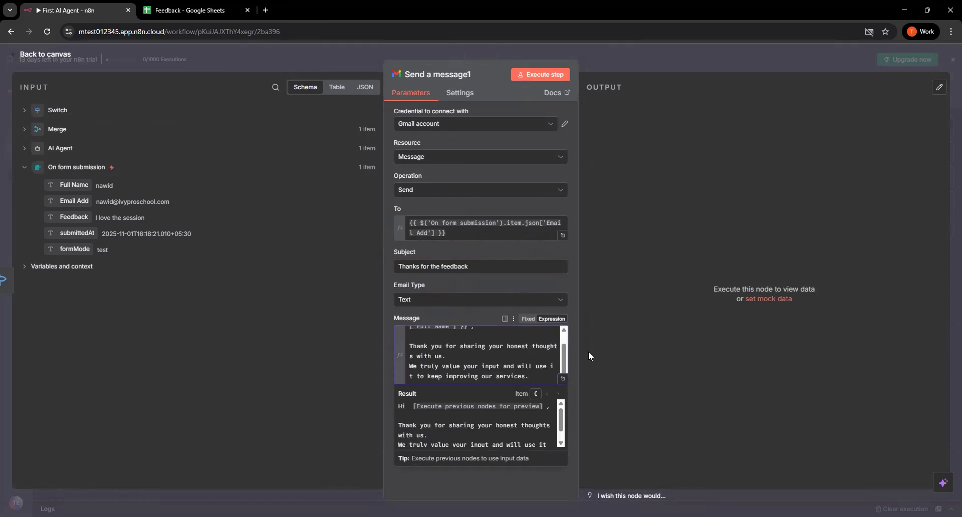
# Close the second message with the sign-off 'Sincerely, Customer Care Team' on two lines after a blank line, and return to the canvas
pyautogui.press('Return')
pyautogui.press('Return')
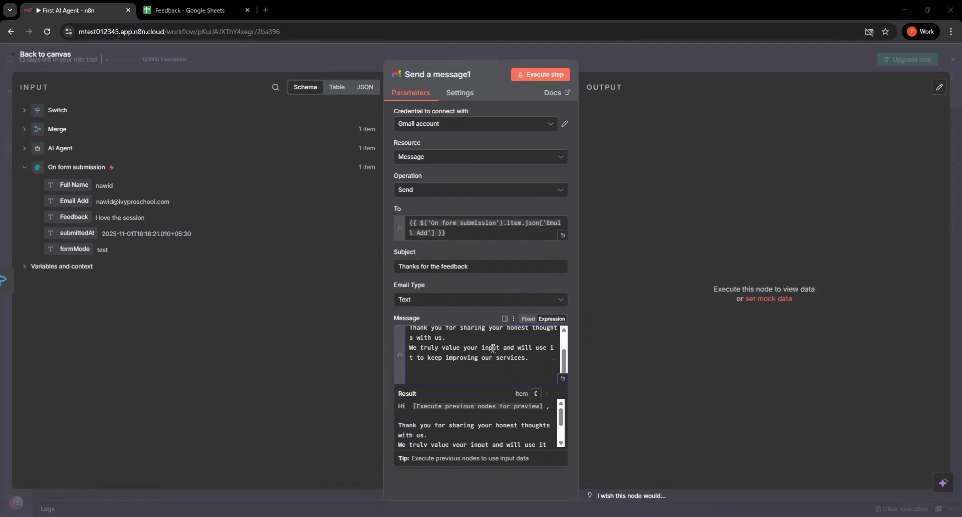
pyautogui.write('Sincerely, Customer Care Team')
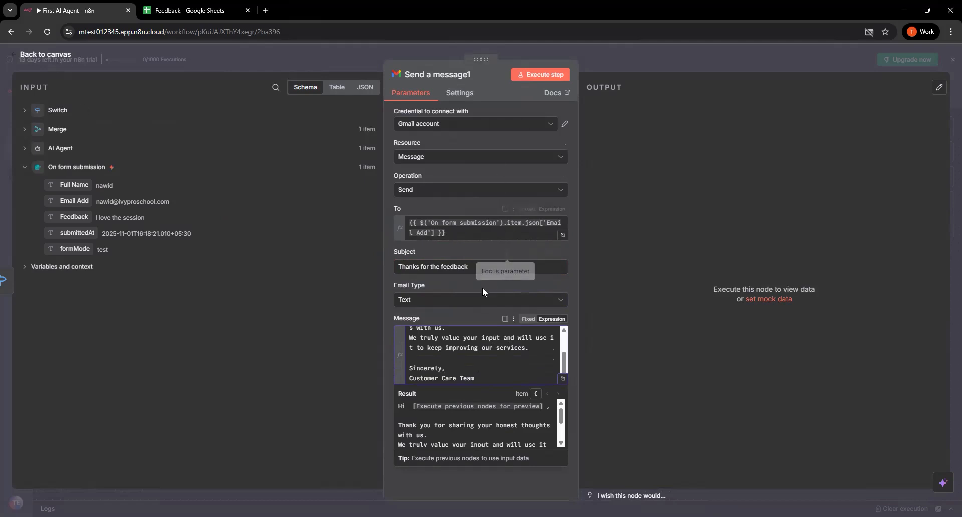
pyautogui.click(65, 56)
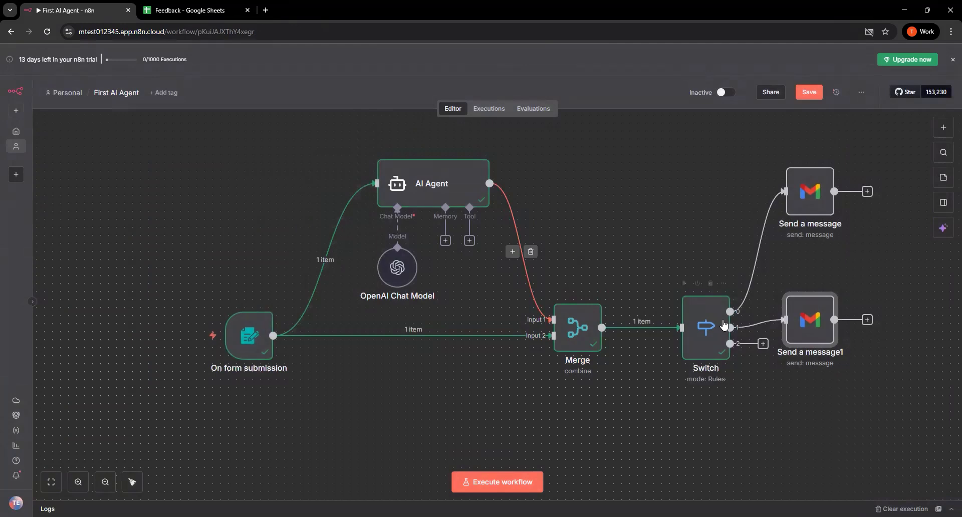
# Space out the two Gmail nodes and add a Gmail 'Send a message' node to the Switch's output 2
pyautogui.moveTo(796, 337); pyautogui.dragTo(813, 345)
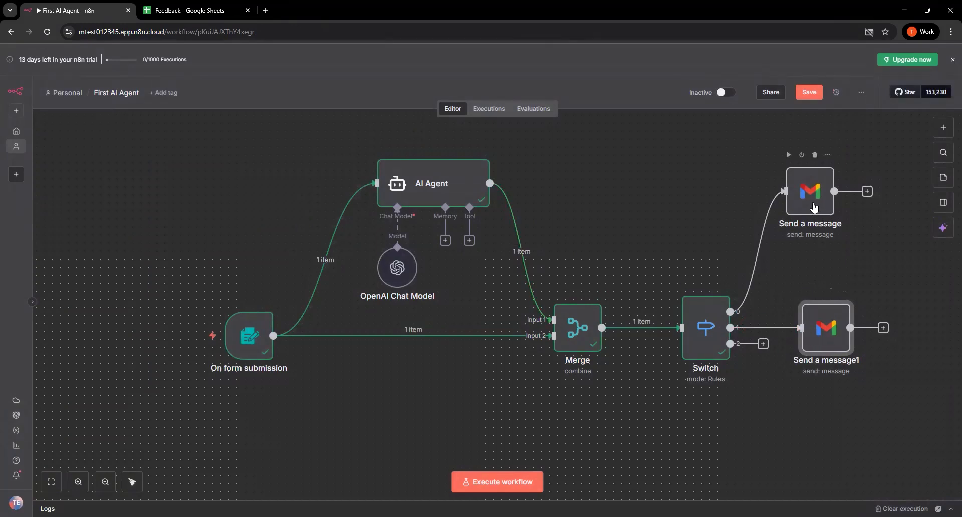
pyautogui.moveTo(813, 208); pyautogui.dragTo(838, 199)
pyautogui.moveTo(770, 398); pyautogui.dragTo(771, 401)
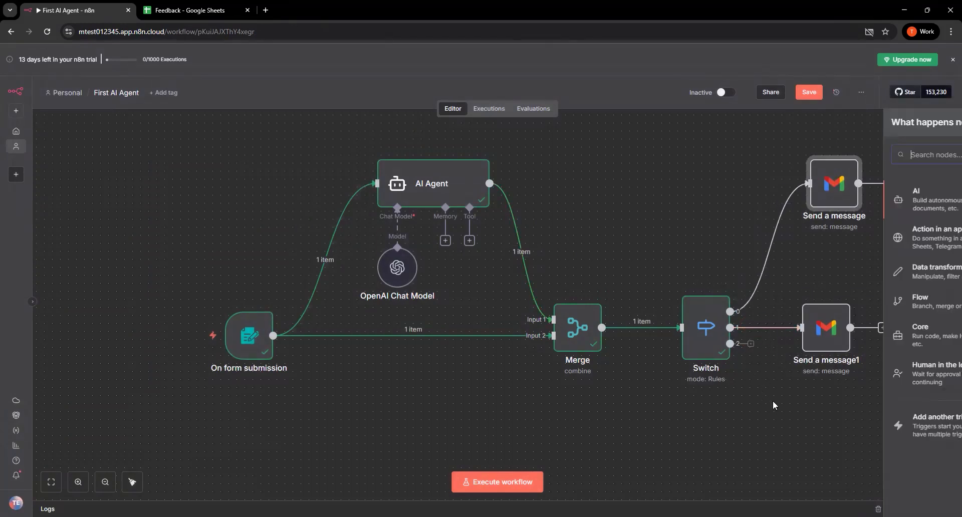
pyautogui.write('gma')
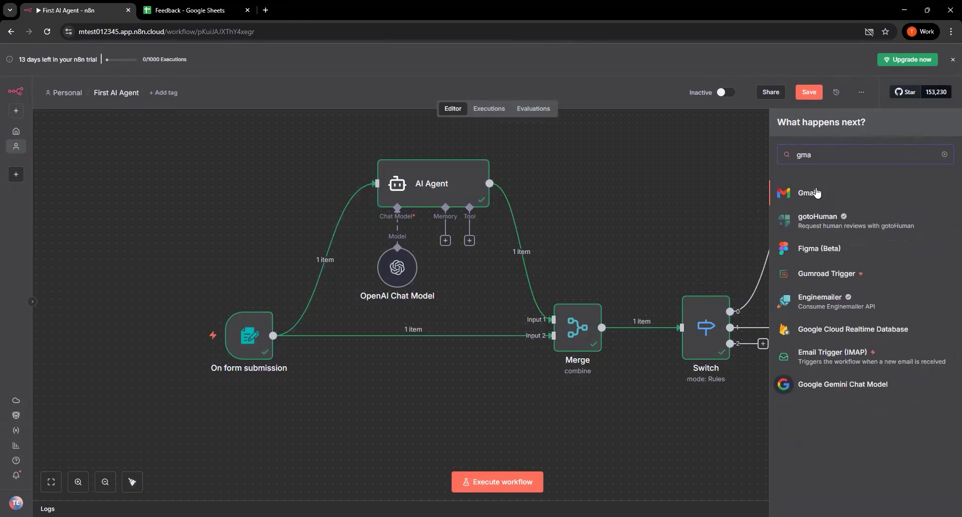
pyautogui.click(816, 196)
pyautogui.write('e')
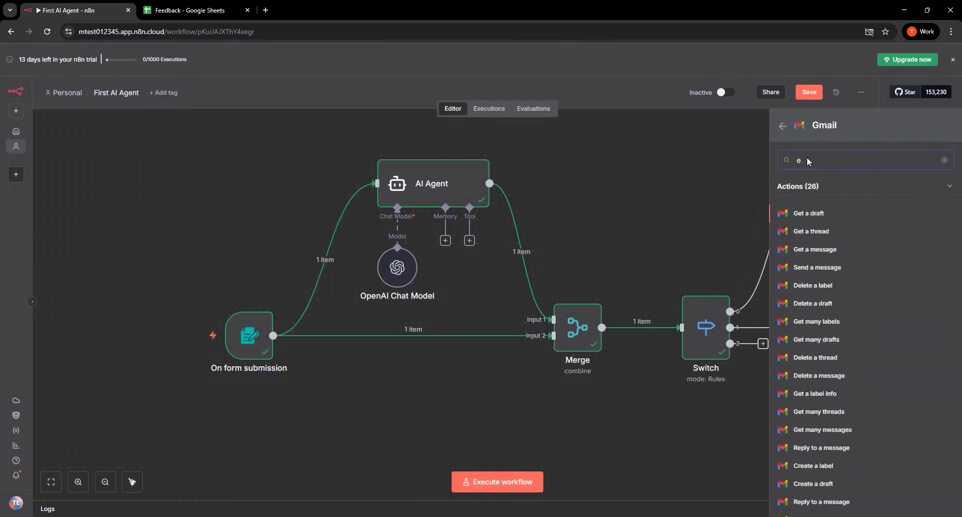
pyautogui.press('BackSpace')
pyautogui.write('send')
pyautogui.click(828, 210)
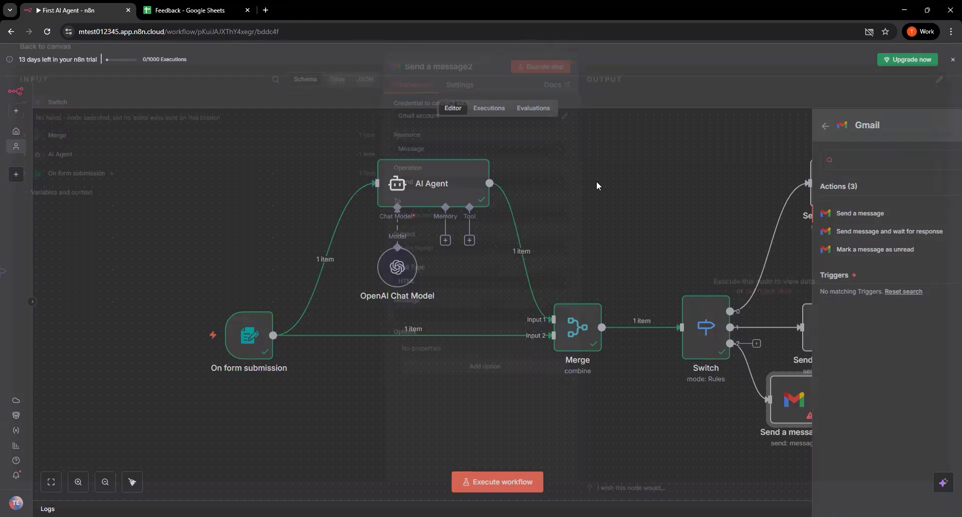
# Set the third Gmail message's recipient to the form submission's Email Add field
pyautogui.click(425, 221)
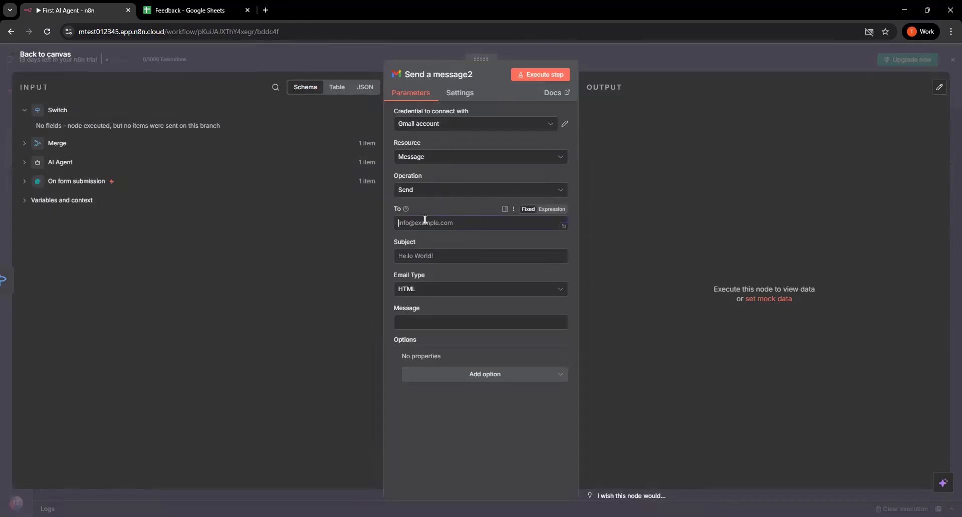
pyautogui.click(61, 182)
pyautogui.moveTo(92, 203); pyautogui.dragTo(440, 226)
pyautogui.click(429, 314)
# Give the third Gmail message the subject 'Thanks for the Feedback' and the email type Text
pyautogui.click(426, 266)
pyautogui.write('Thanks for the ')
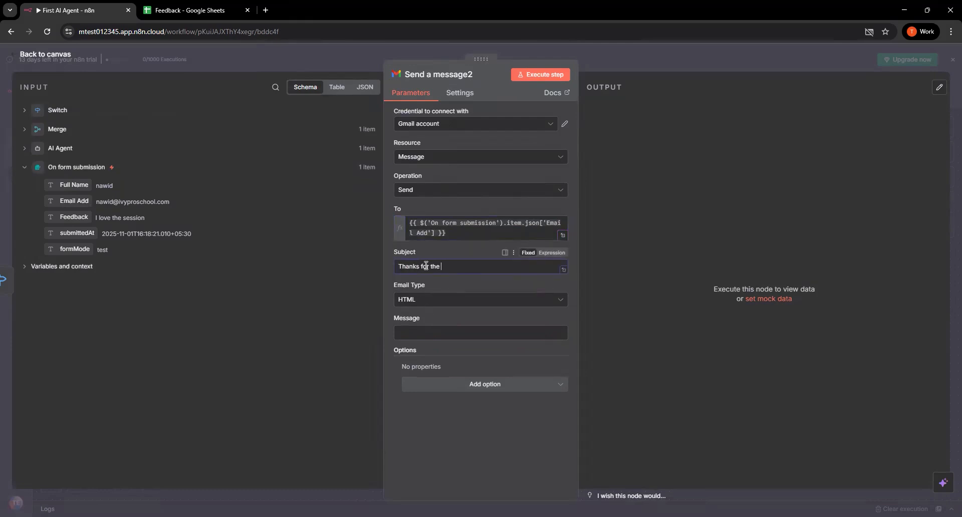
pyautogui.write('Feedback')
pyautogui.click(457, 299)
pyautogui.click(444, 323)
# Begin the third message with 'Hi', the form submission's Full Name field and a comma
pyautogui.click(457, 333)
pyautogui.write('hi')
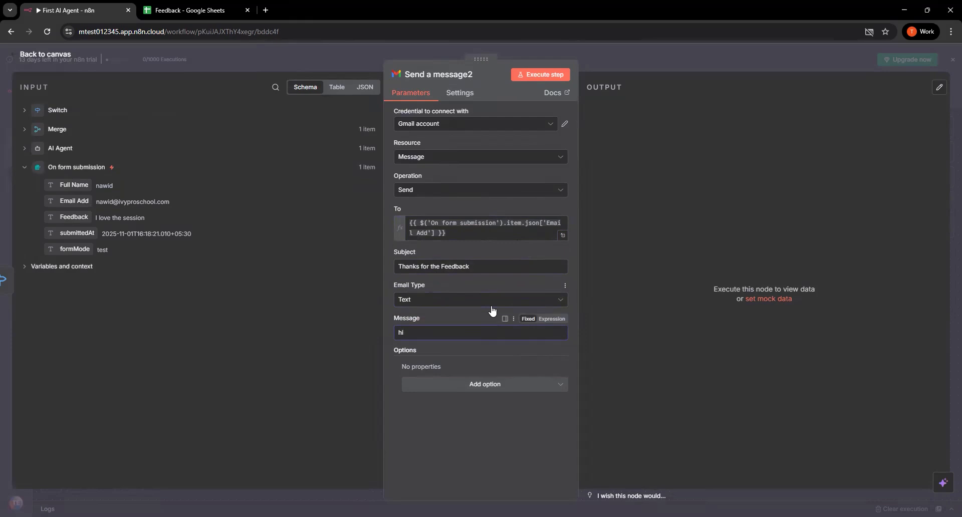
pyautogui.press('BackSpace')
pyautogui.write('H')
pyautogui.moveTo(71, 185); pyautogui.dragTo(443, 339)
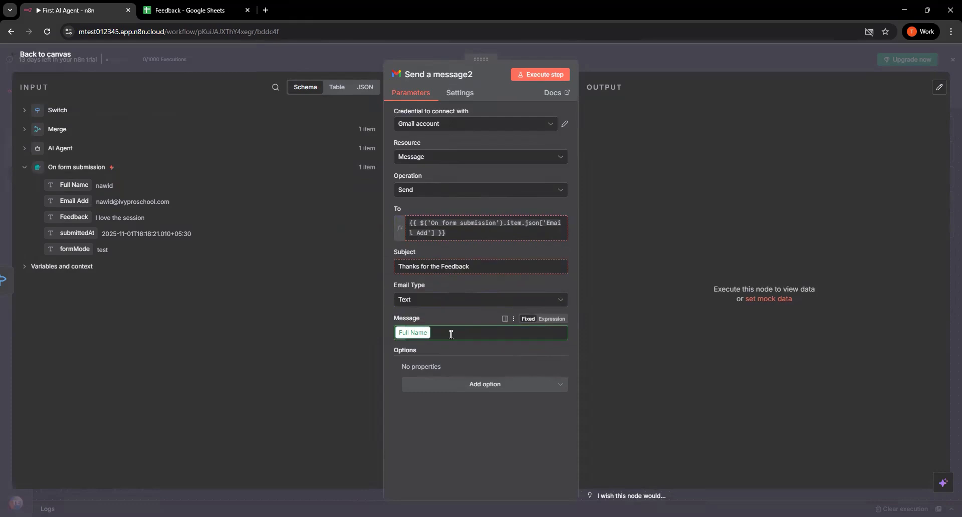
pyautogui.click(475, 348)
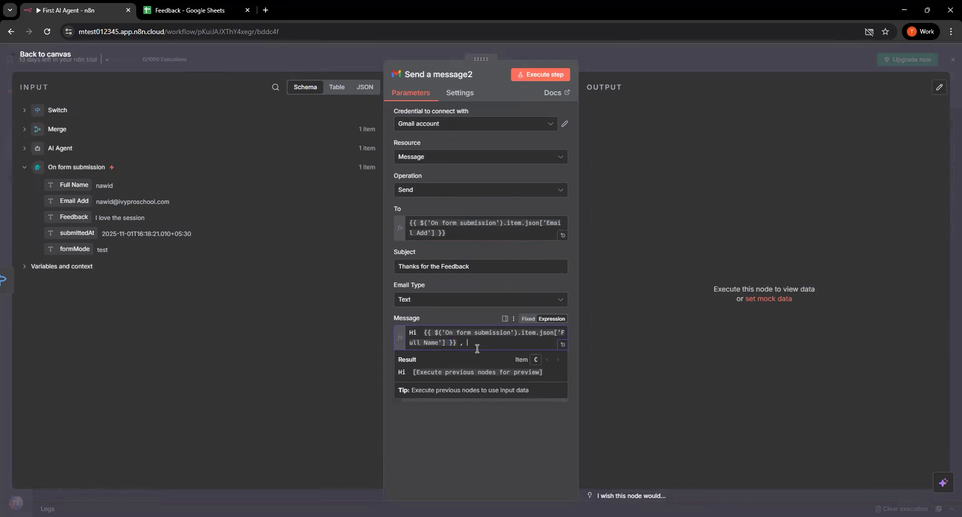
pyautogui.write(',')
# Paste the prepared body beginning 'Thank you for your kind words!' below a blank line in the third message, and return to the canvas
pyautogui.press('Return')
pyautogui.press('Return')
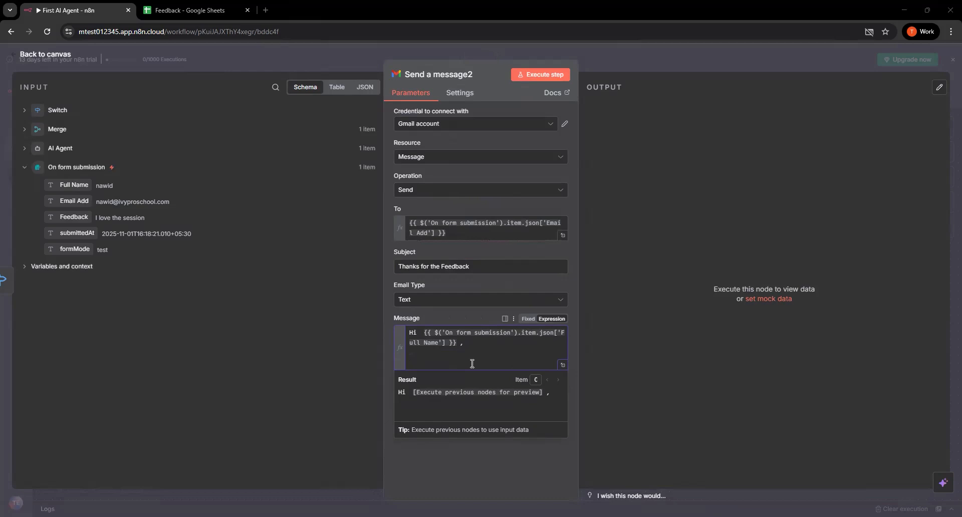
pyautogui.hotkey('ctrl', 'v')
pyautogui.scroll(-3, 508, 355)
pyautogui.scroll(4, 509, 355)
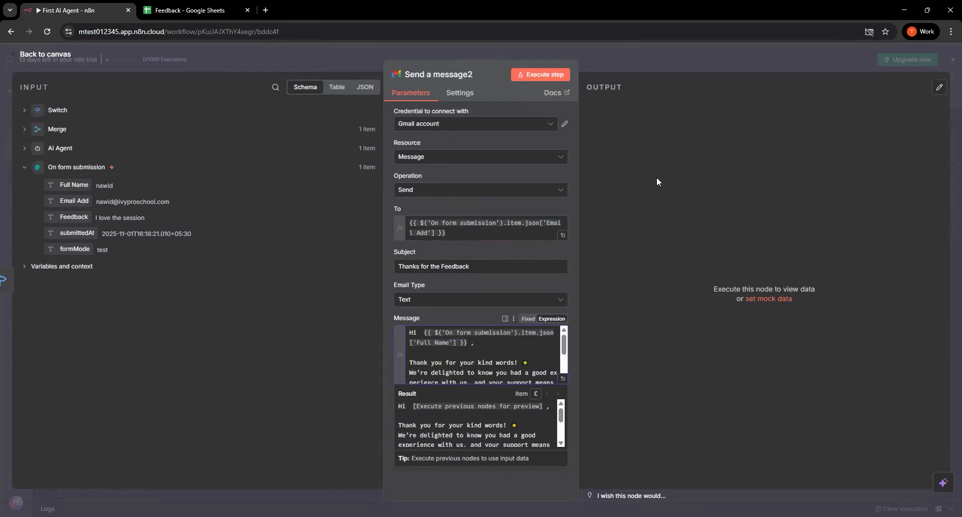
pyautogui.click(66, 70)
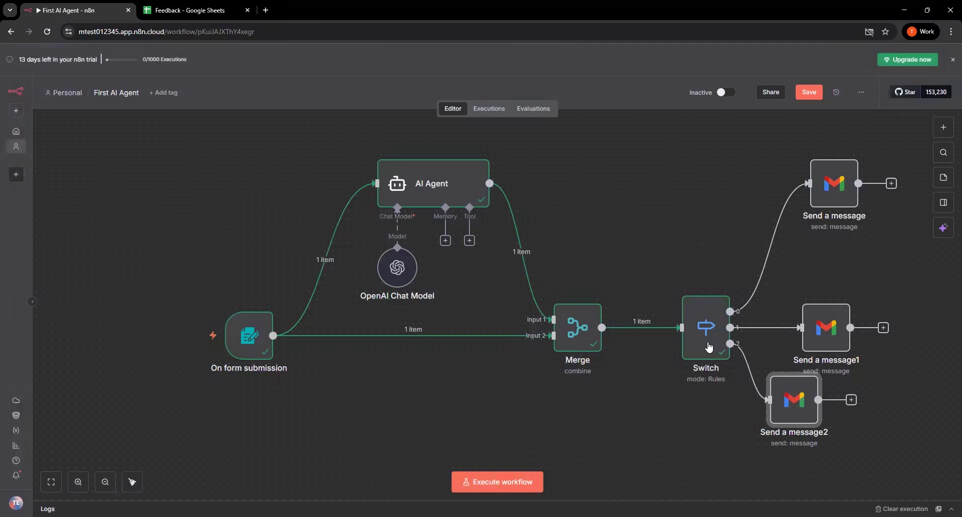
# Arrange the three Gmail nodes in an evenly spaced, roughly vertical column beside the Switch
pyautogui.moveTo(801, 399); pyautogui.dragTo(834, 456)
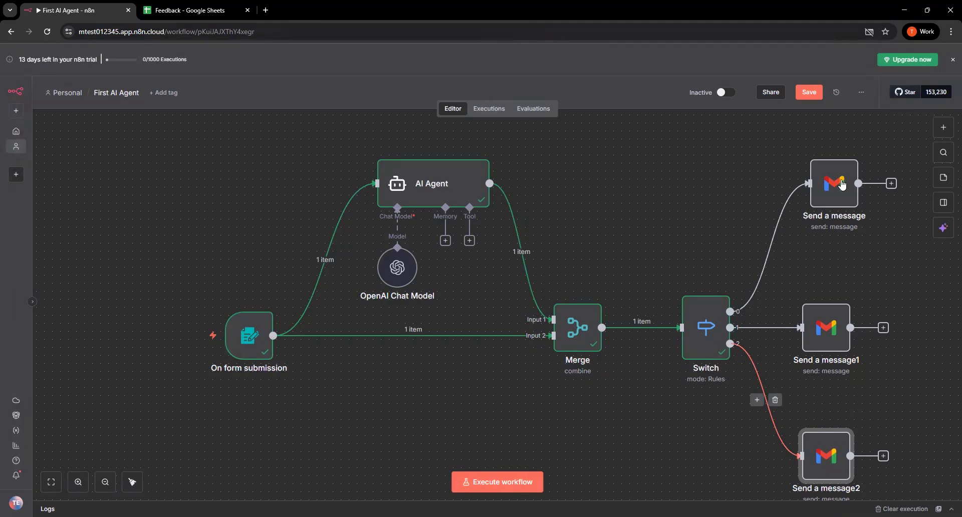
pyautogui.moveTo(832, 316); pyautogui.dragTo(840, 317)
pyautogui.moveTo(822, 454); pyautogui.dragTo(838, 454)
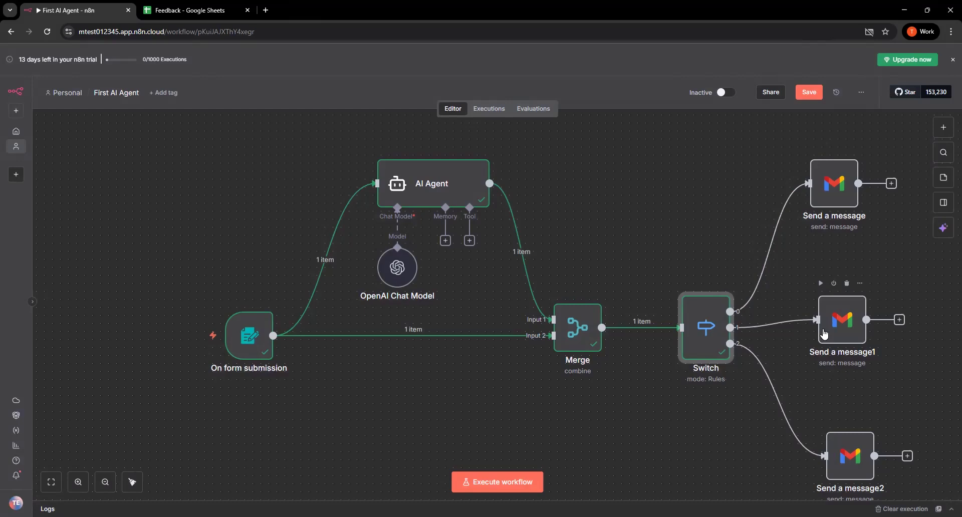
pyautogui.moveTo(823, 175); pyautogui.dragTo(840, 176)
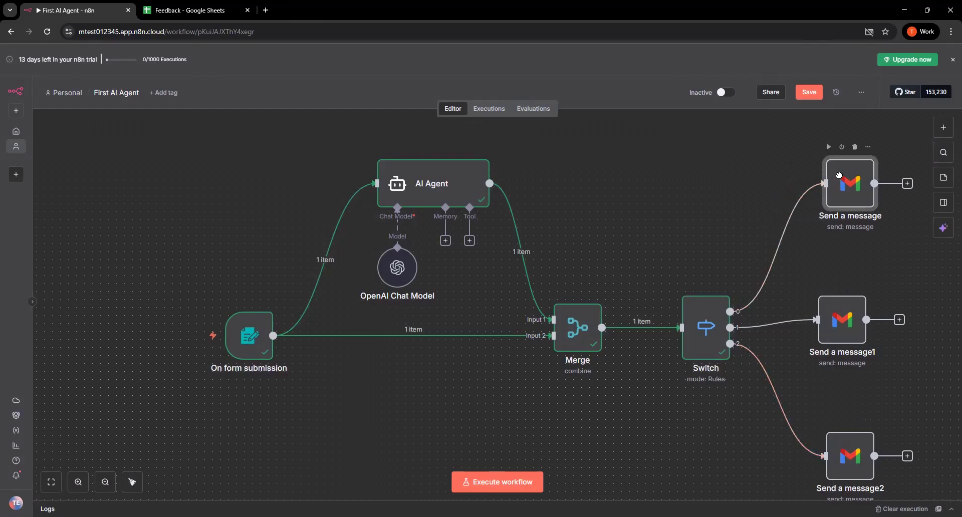
pyautogui.moveTo(833, 321); pyautogui.dragTo(841, 321)
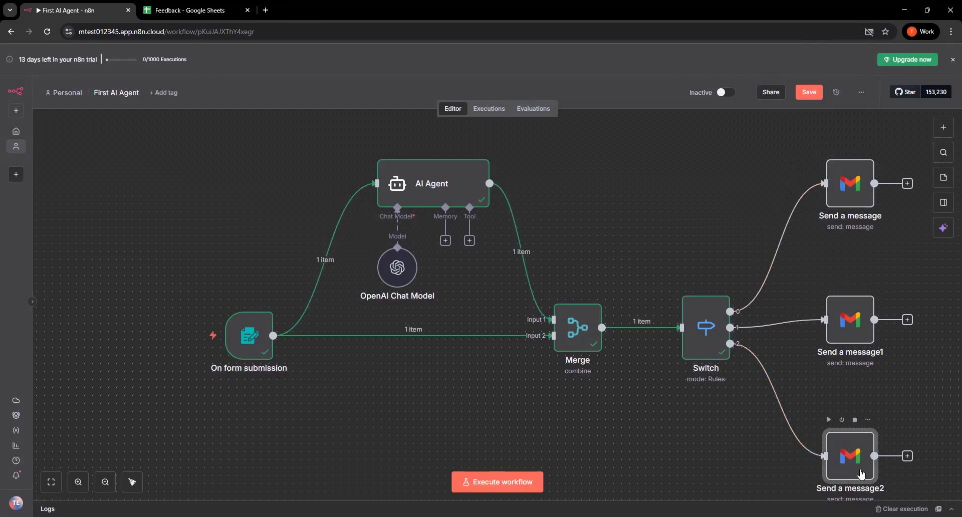
pyautogui.moveTo(862, 474); pyautogui.dragTo(869, 474)
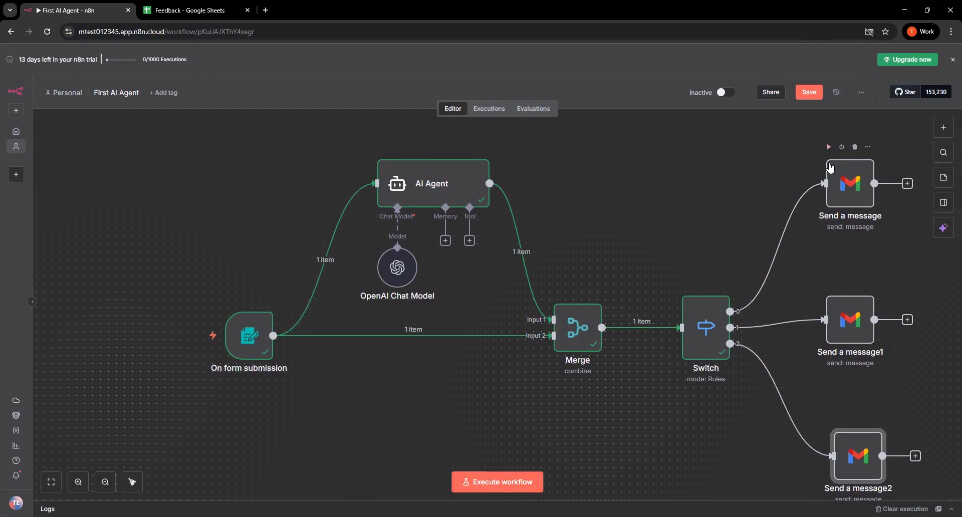
pyautogui.moveTo(844, 180); pyautogui.dragTo(852, 179)
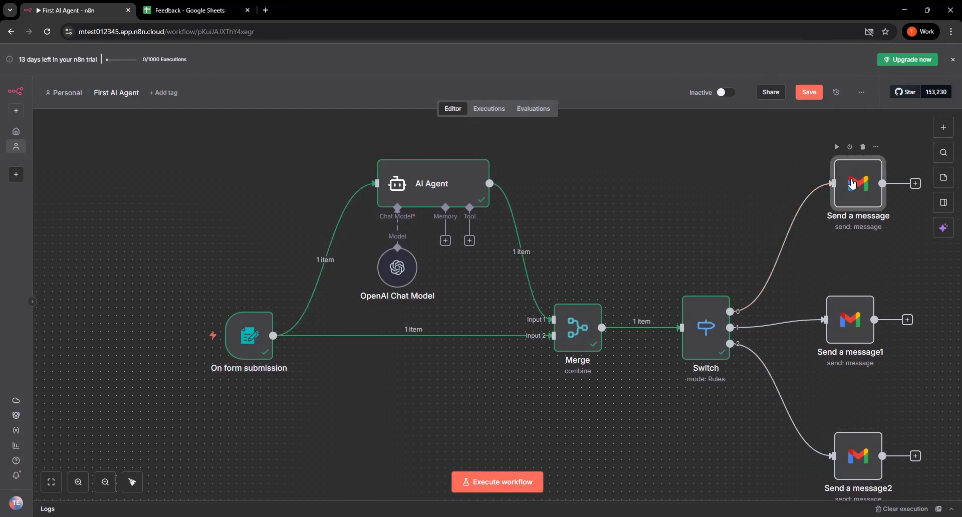
# Execute the whole workflow as a test run
pyautogui.click(487, 482)
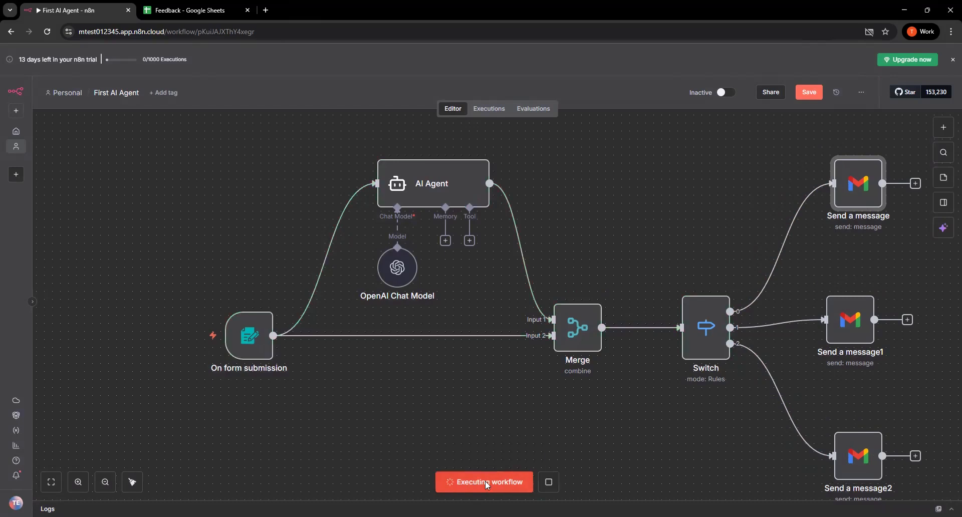